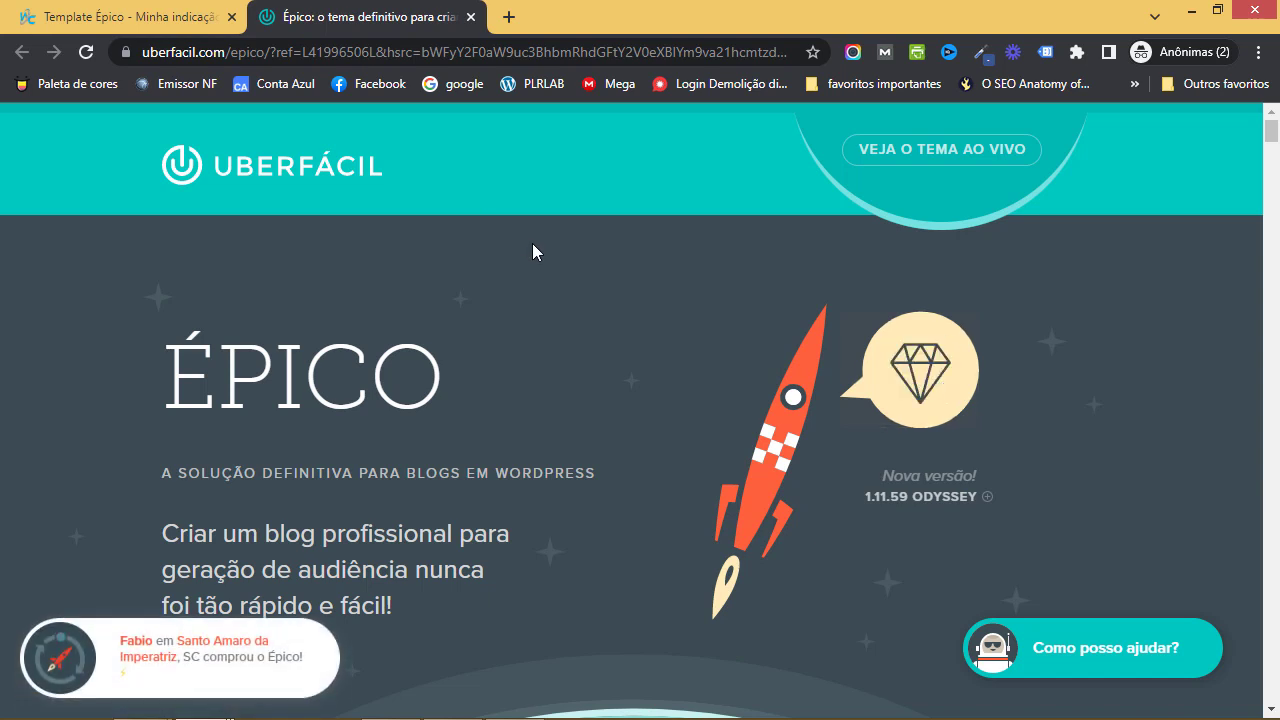
- Return to the WordPress admin and open the Ativar Cookies page of Super Links
click(1241, 16)
scroll(791, 418, up, 3)
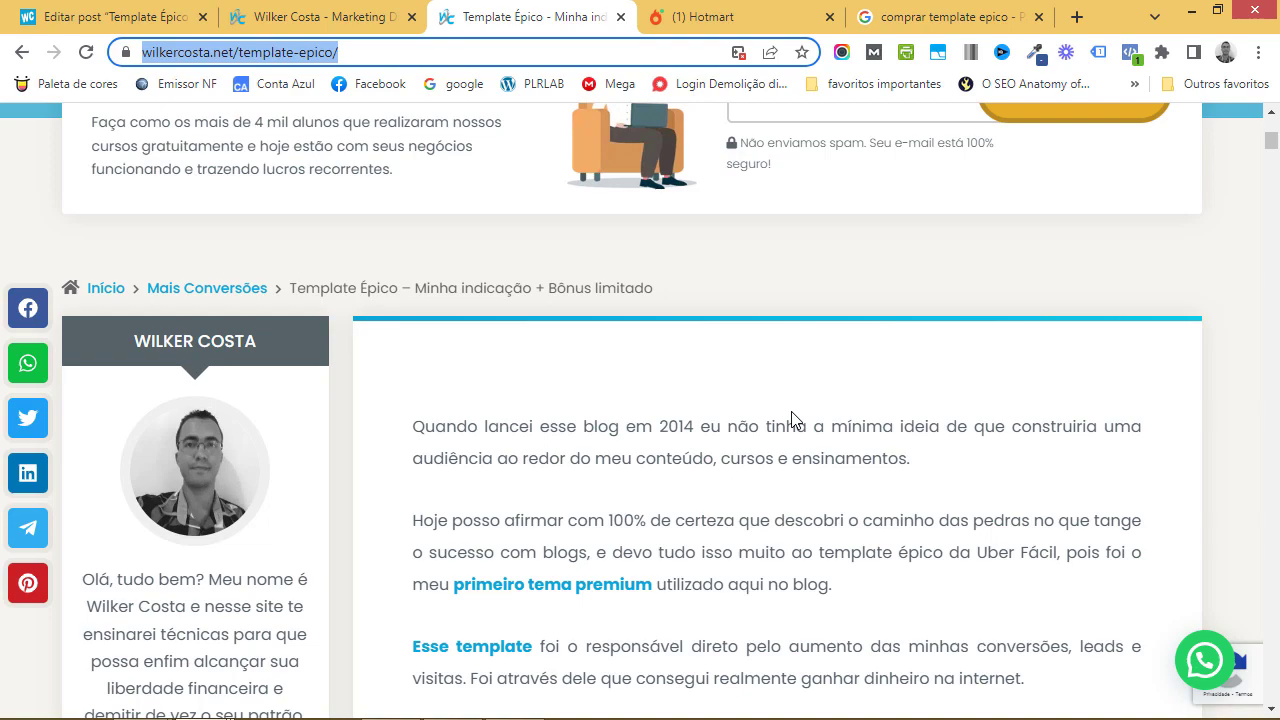
click(120, 17)
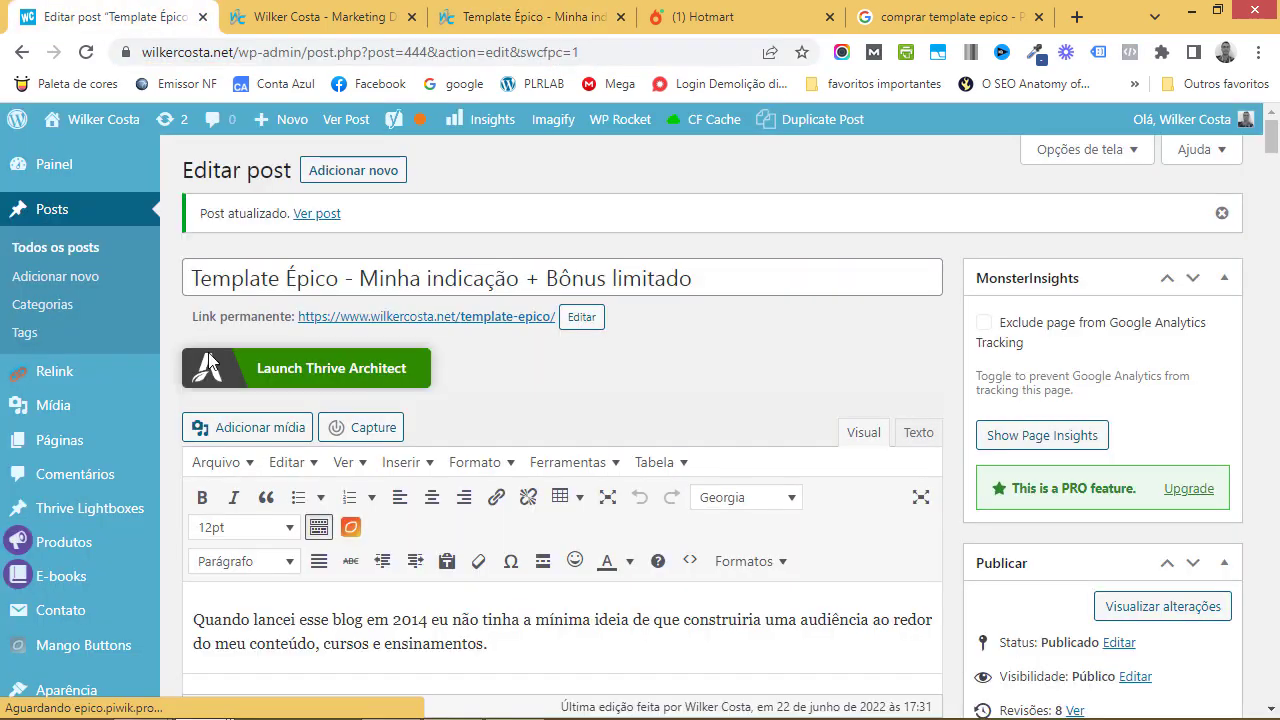
scroll(140, 502, down, 5)
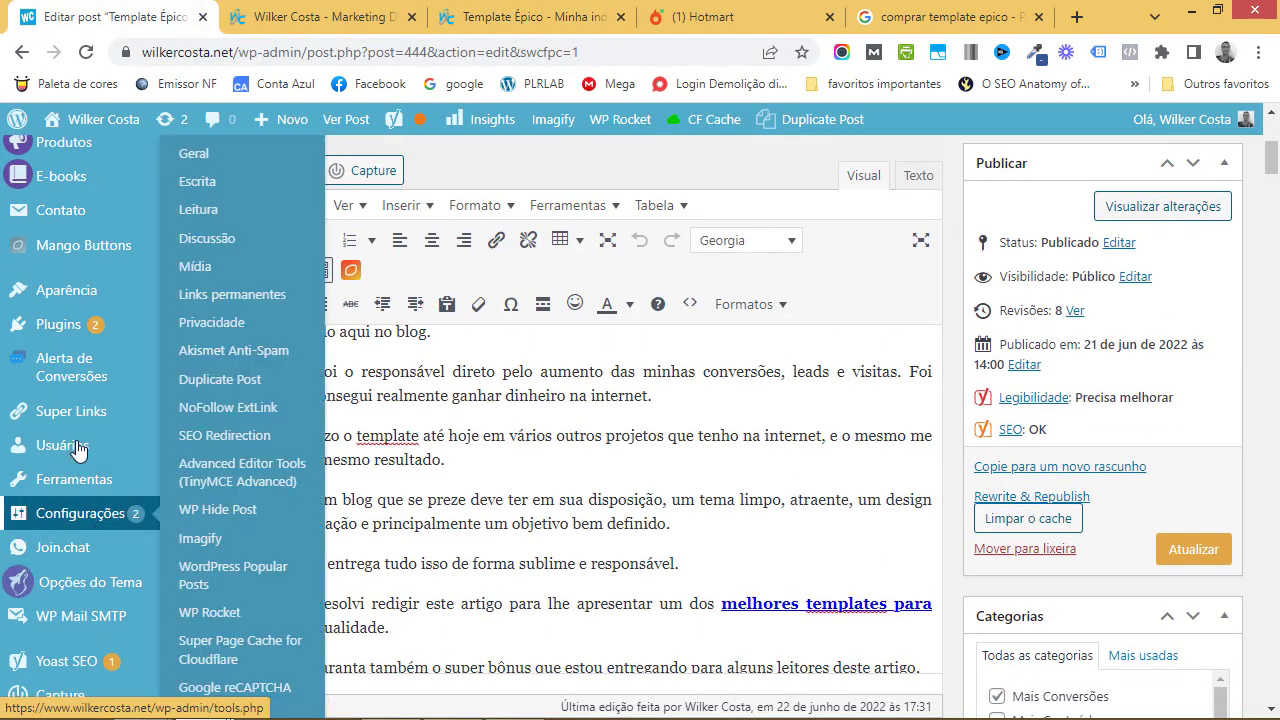
mouse_move(68, 420)
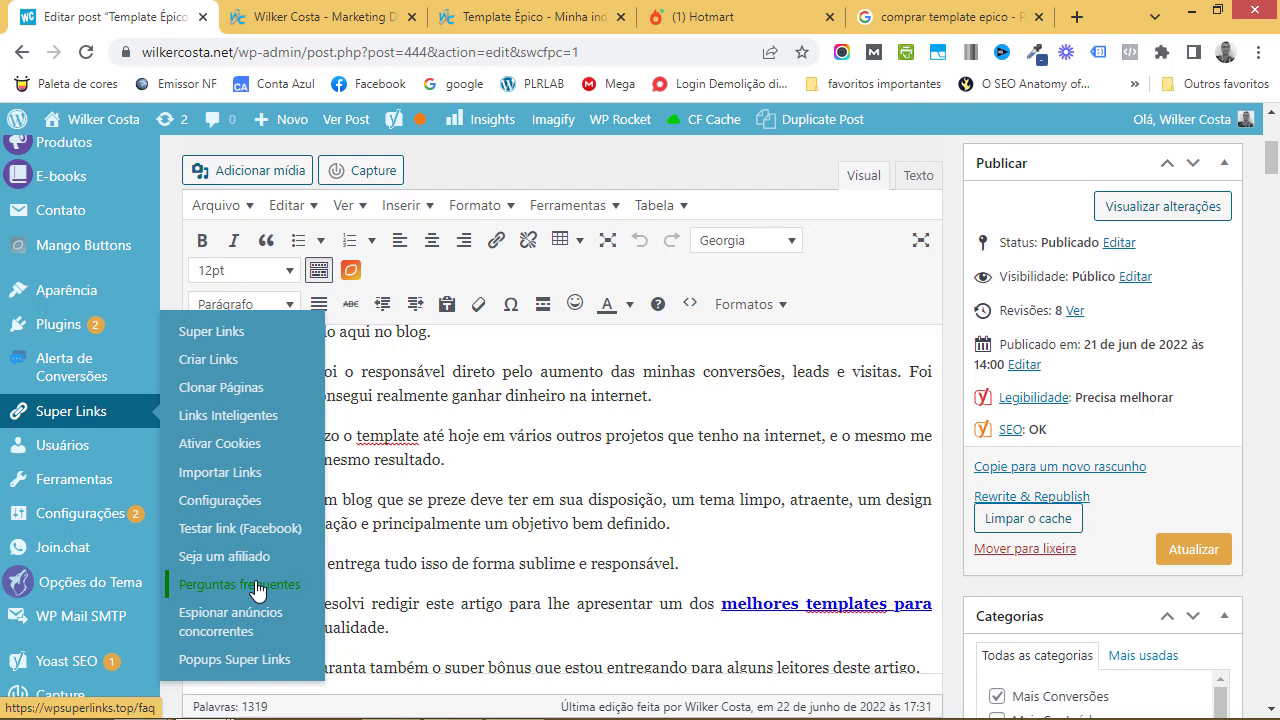
click(220, 444)
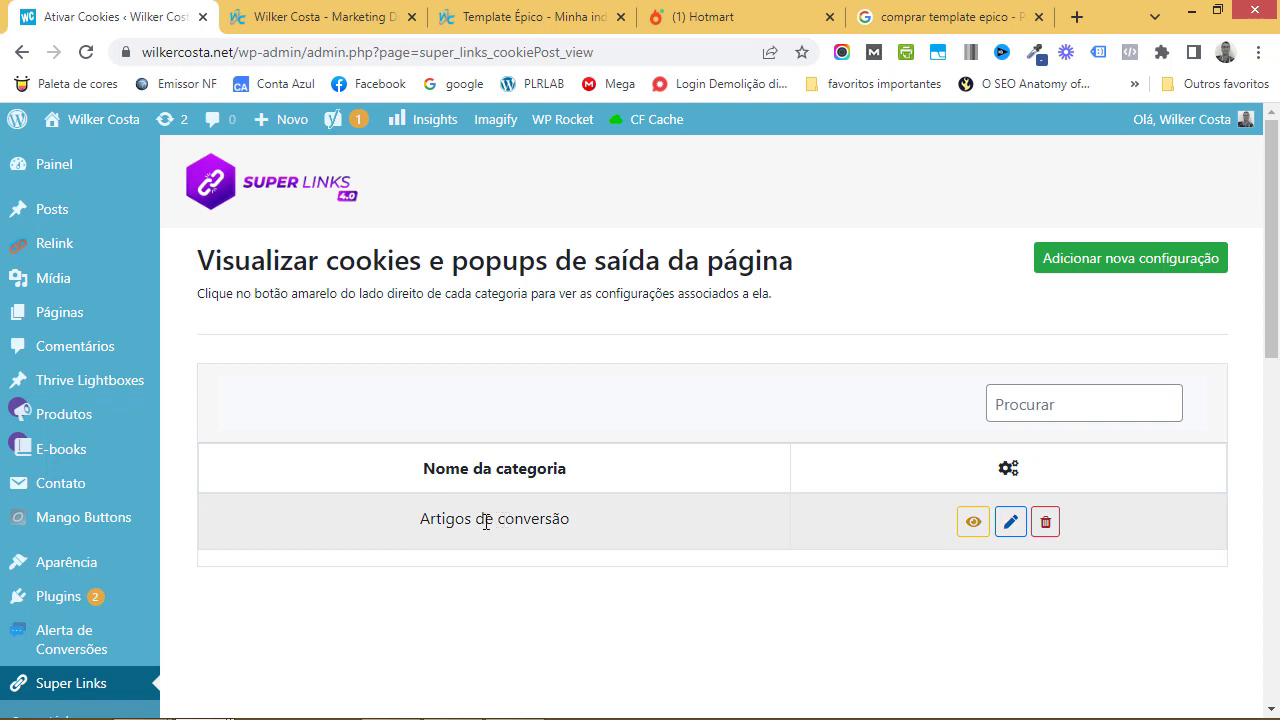
scroll(486, 522, down, 1)
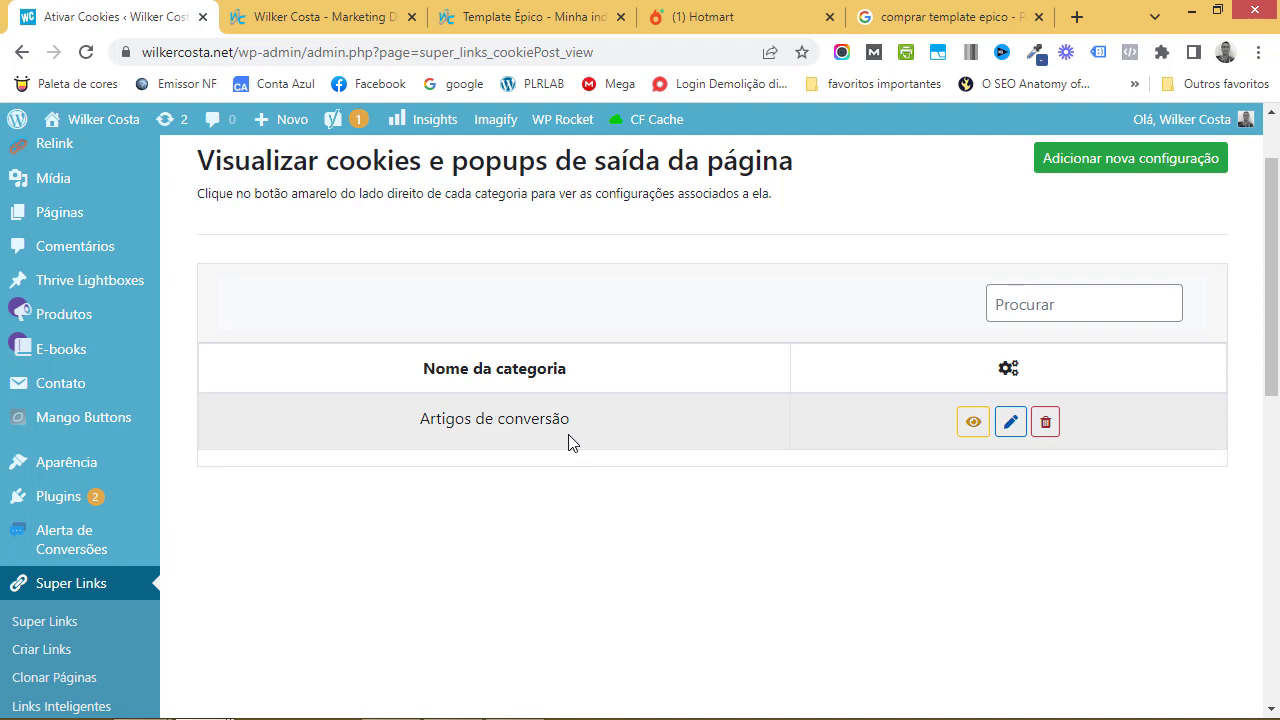
scroll(568, 442, up, 1)
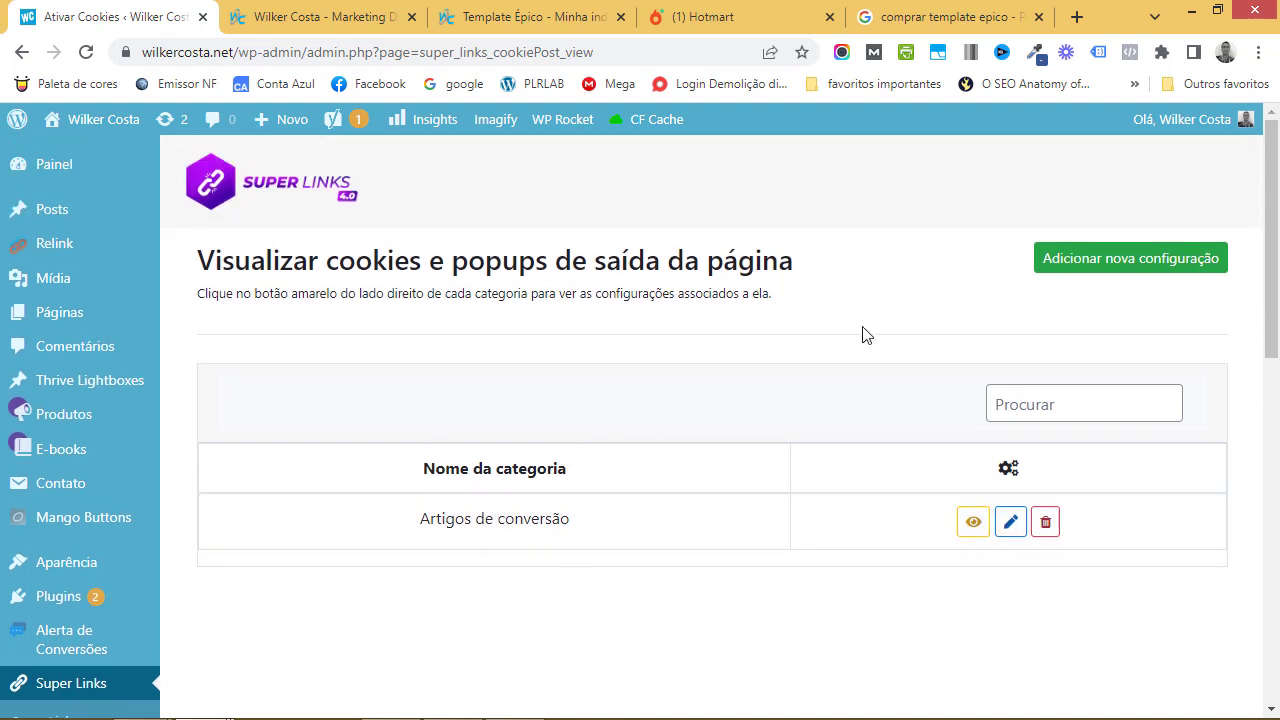
- Start a new affiliate cookie configuration and create the link category "Artigos de Teste" for it
click(1119, 270)
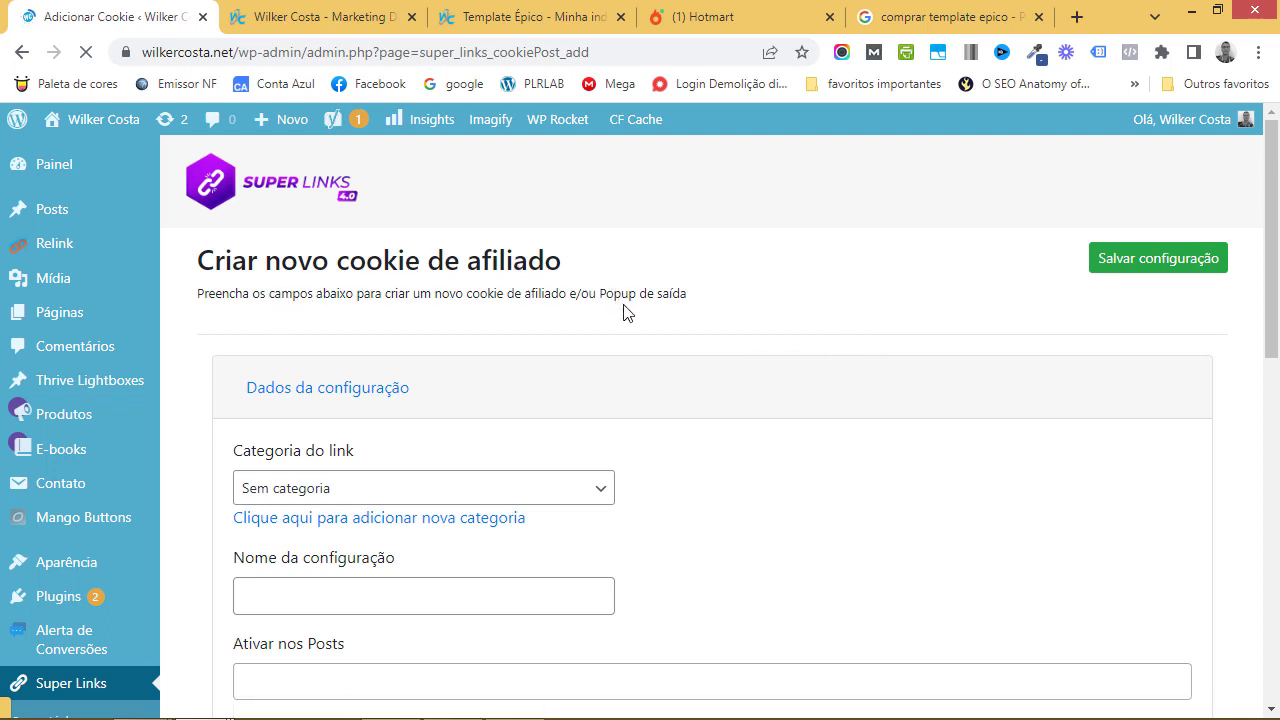
scroll(600, 311, down, 1)
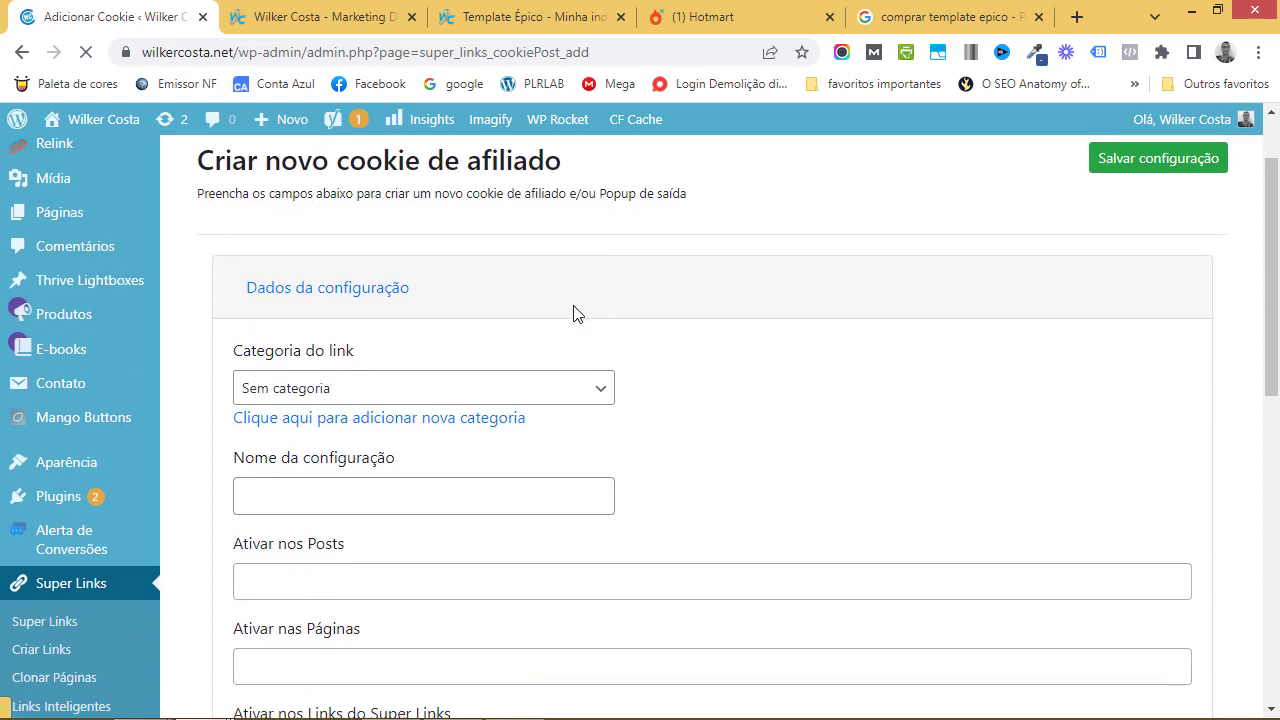
click(368, 396)
click(360, 411)
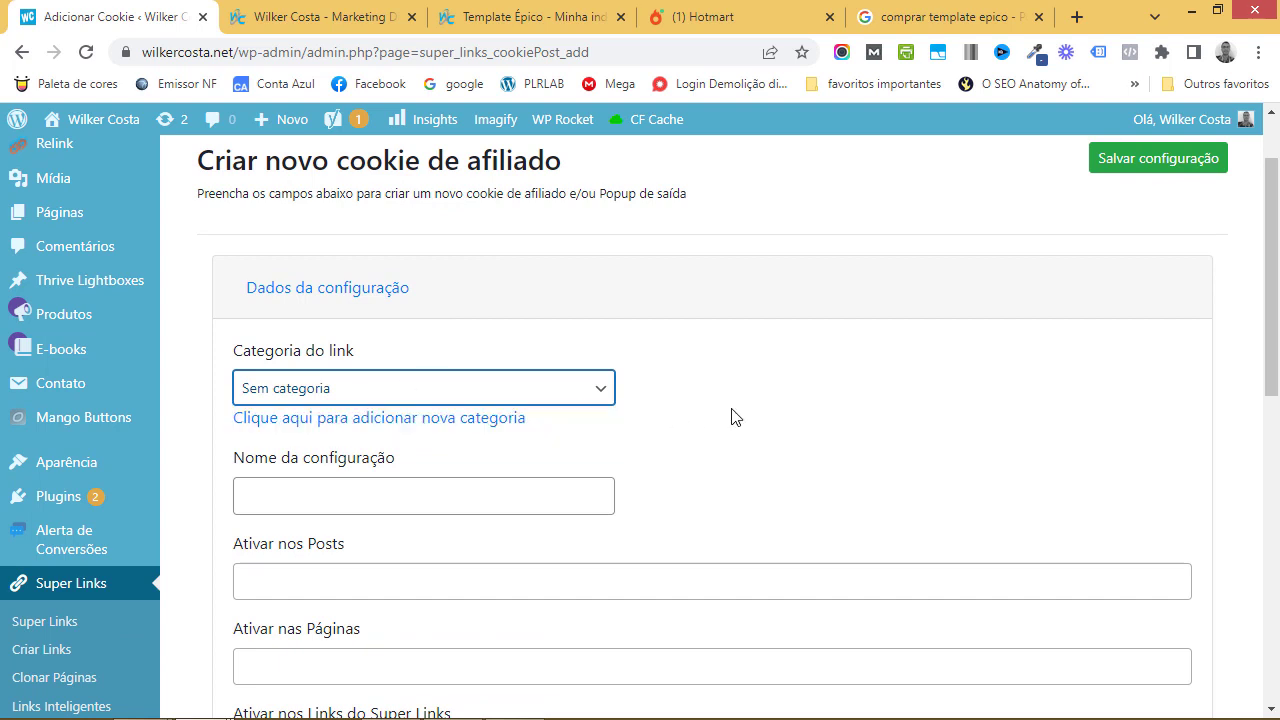
click(480, 415)
click(478, 418)
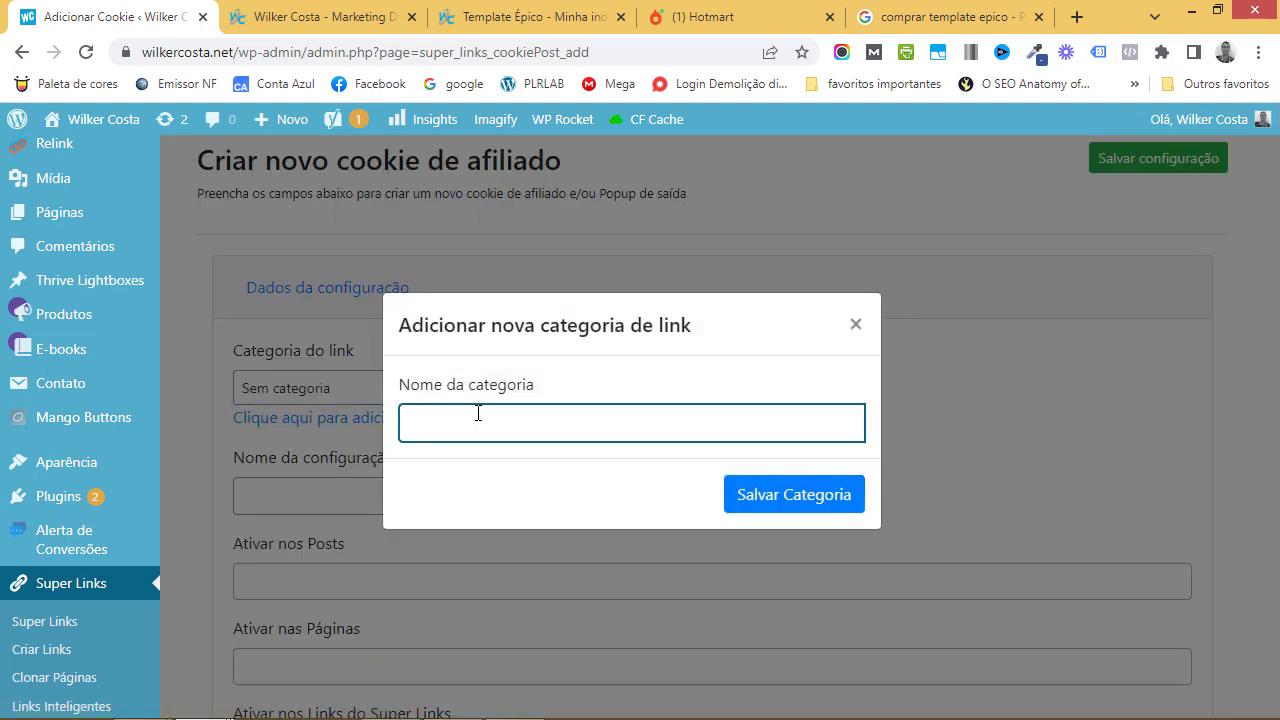
text(Artigos de Teste)
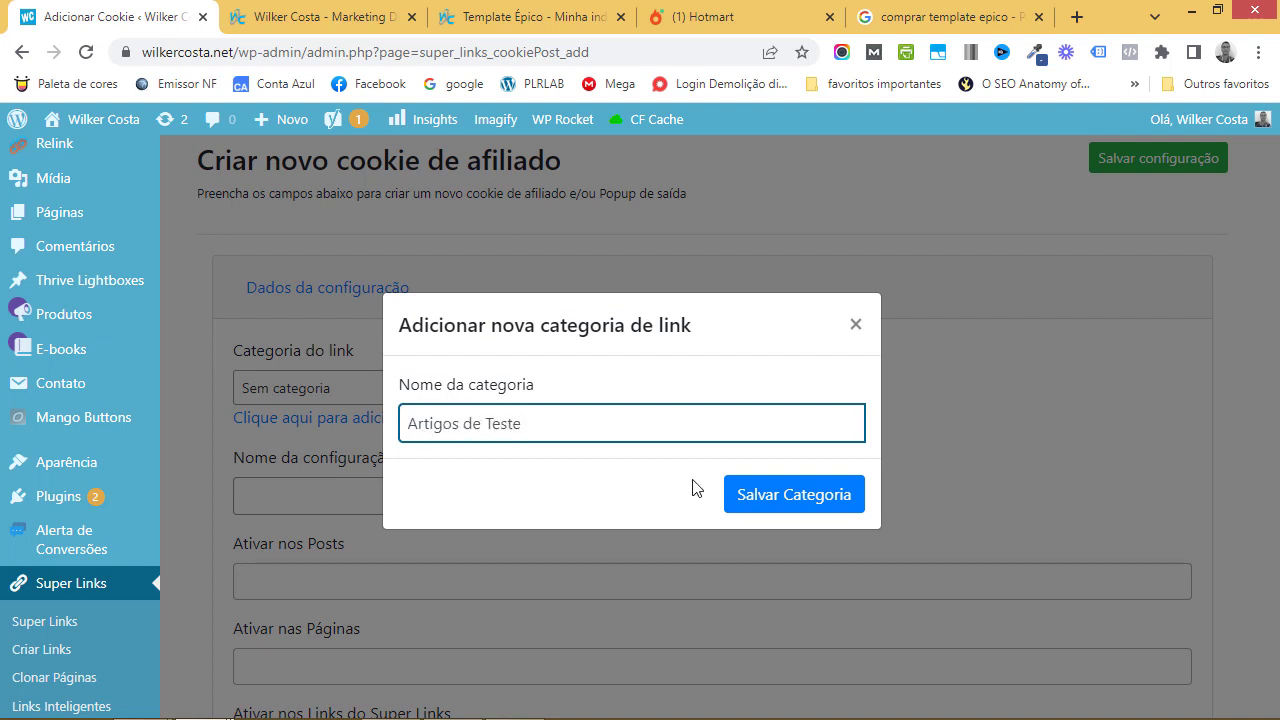
click(757, 489)
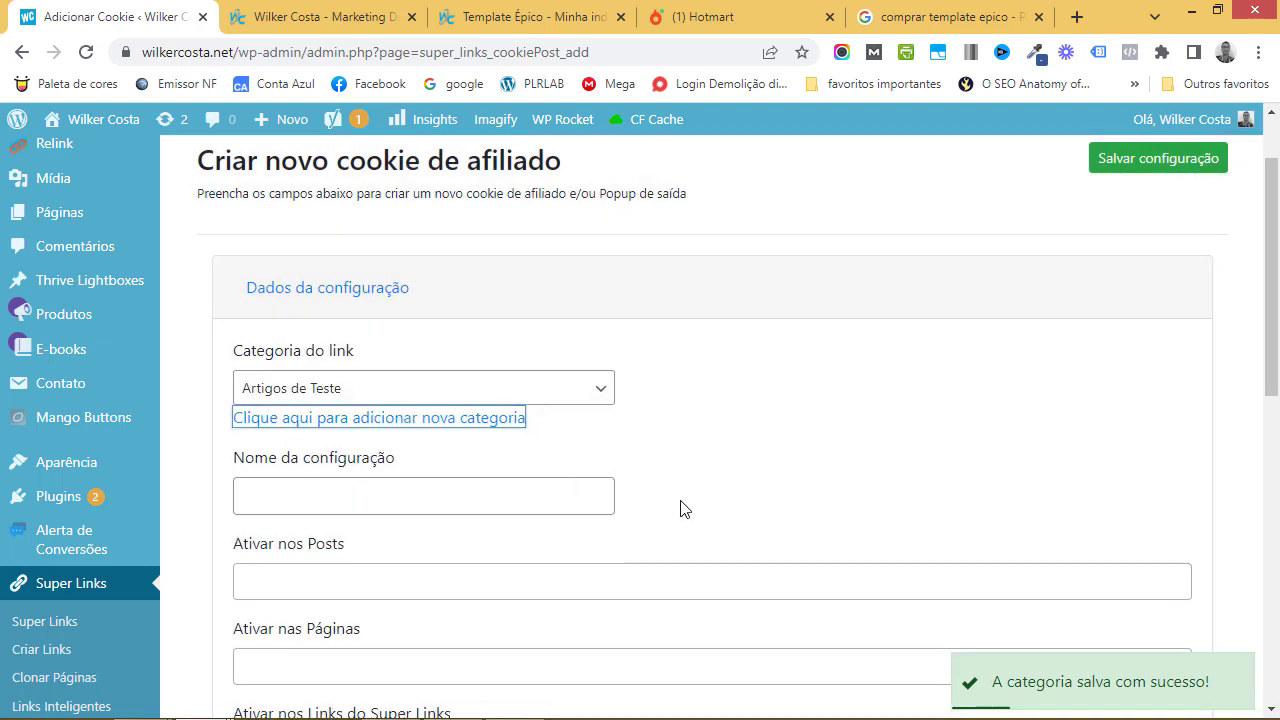
- Name the cookie configuration "Template Épico"
scroll(677, 446, down, 1)
click(572, 401)
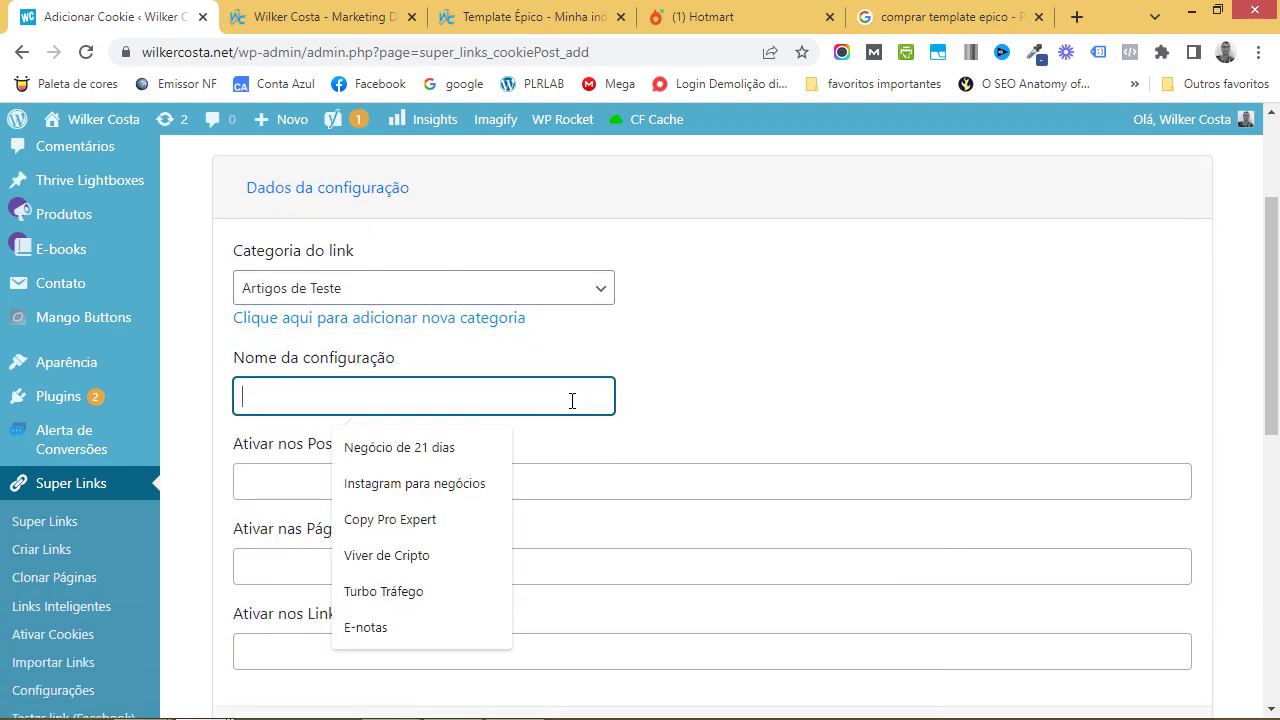
text(Artigos de )
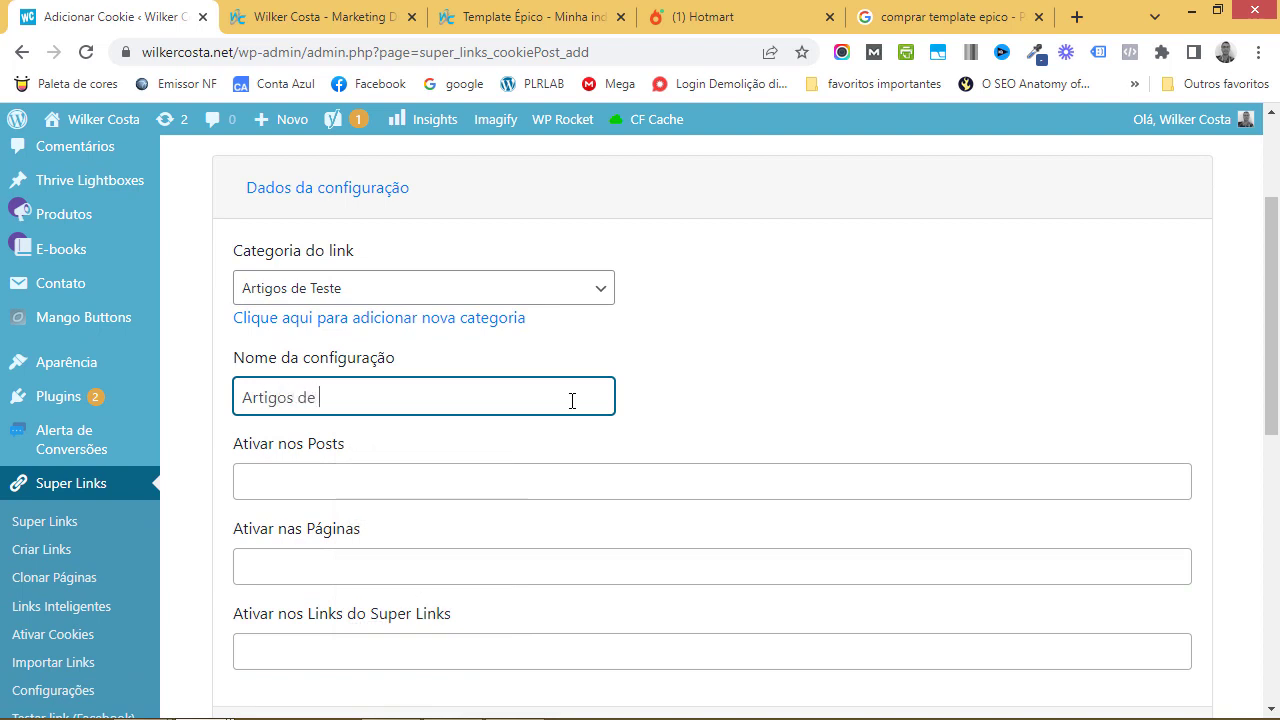
text(conversão)
drag(571, 401, 237, 398)
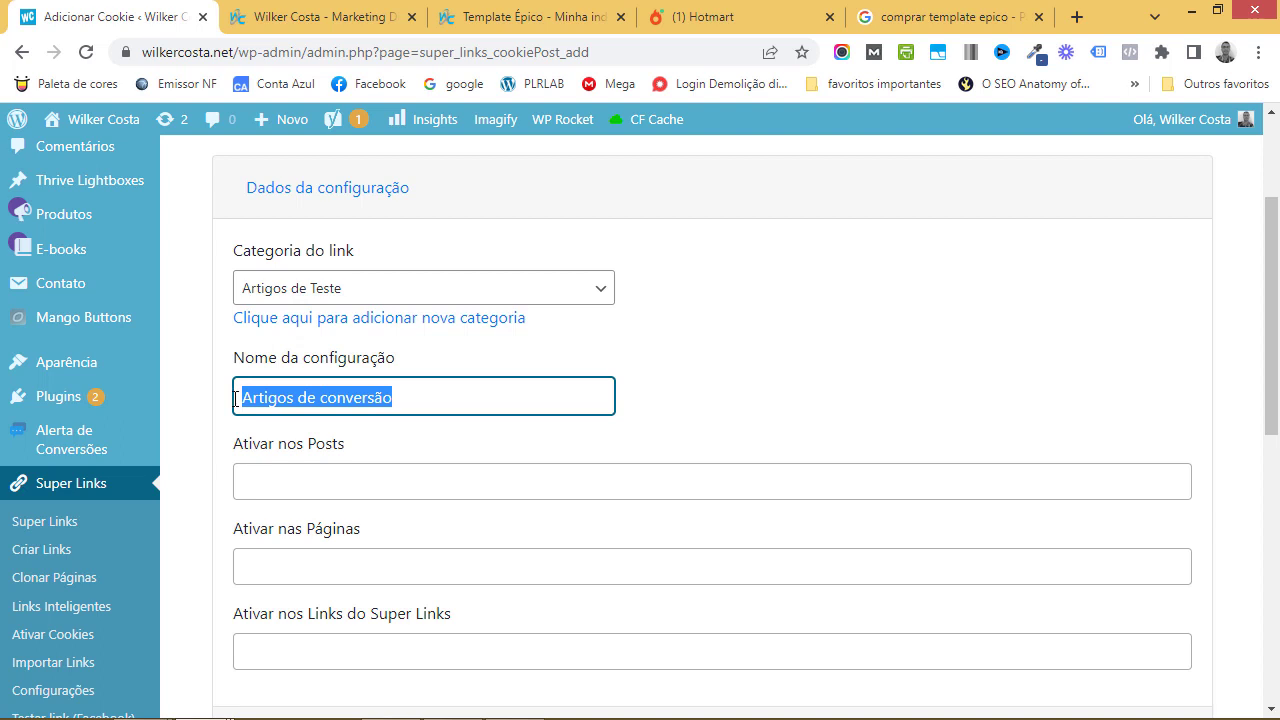
text(Templ)
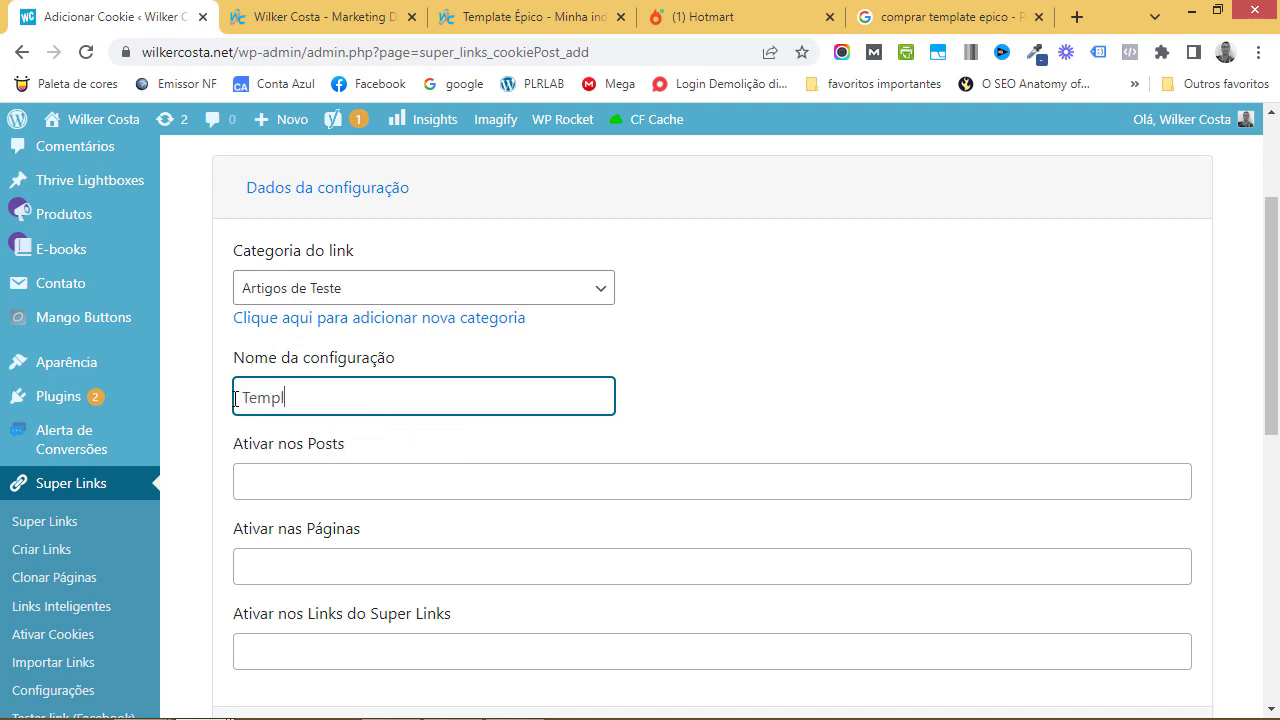
text(ate Épico)
click(862, 404)
scroll(862, 404, down, 1)
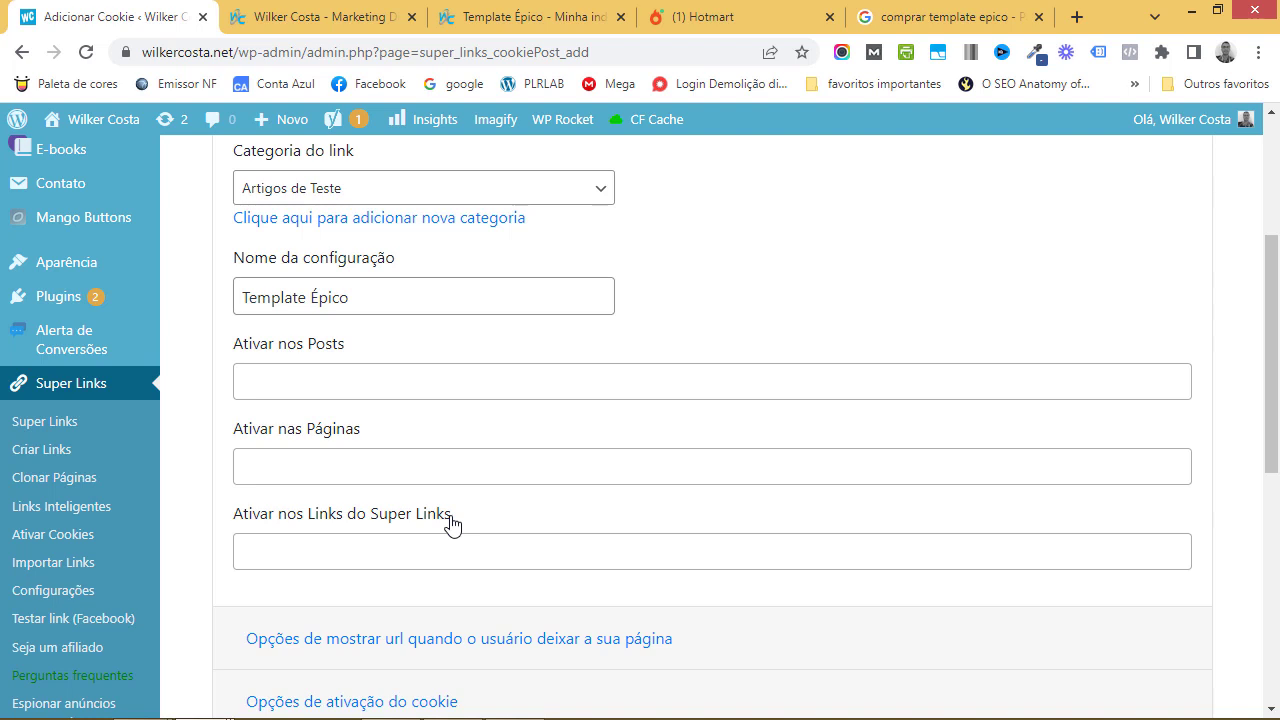
- Activate the configuration on the post "Template Épico - Minha indicação + Bônus limitado"
click(353, 381)
text(templa)
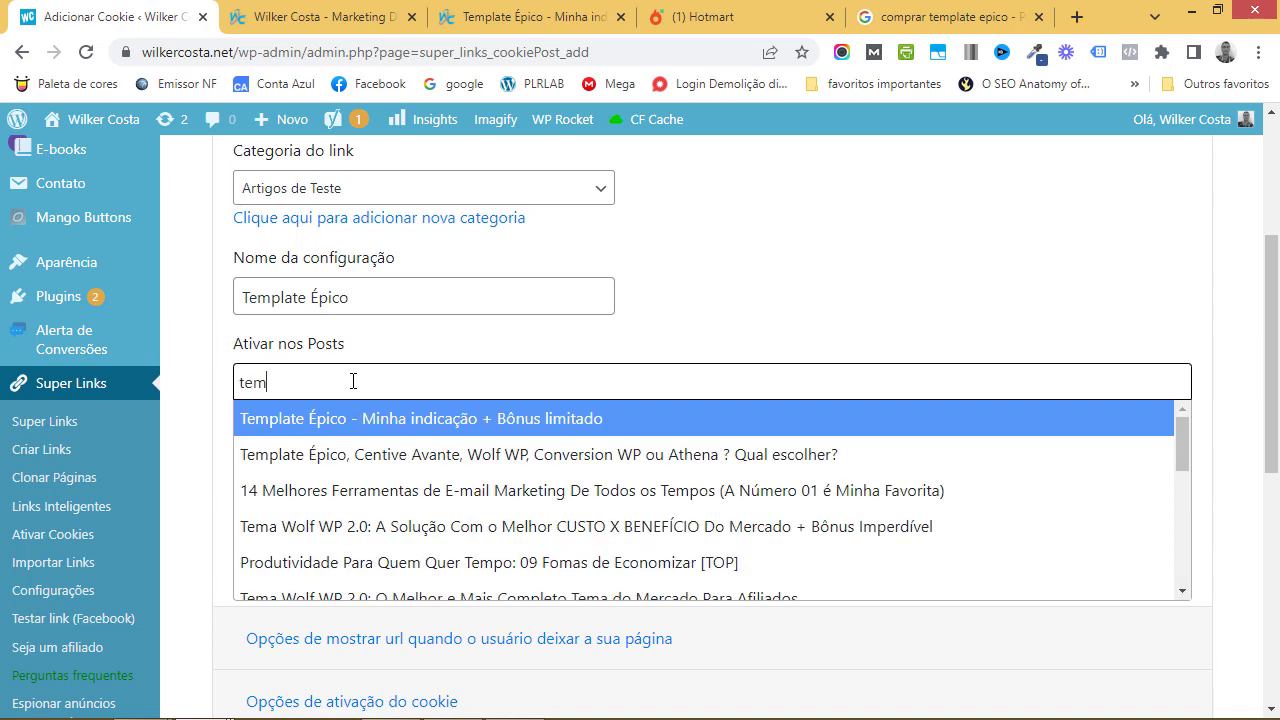
click(443, 424)
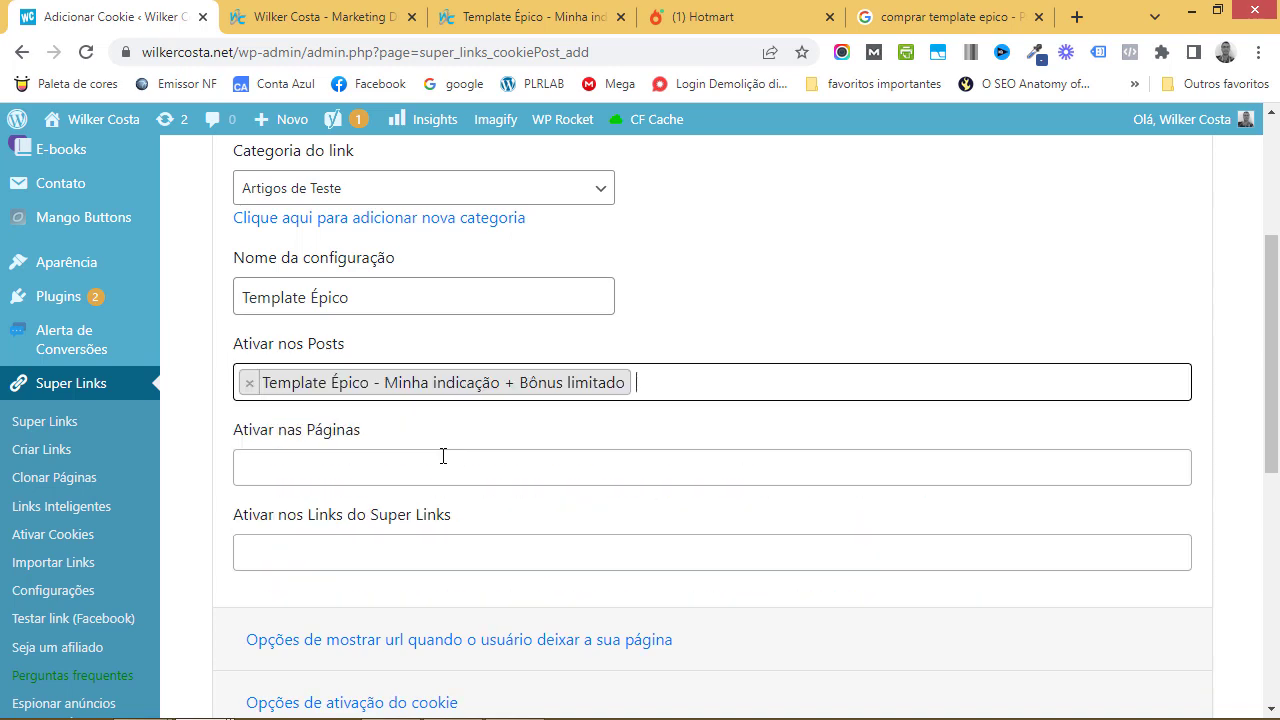
- Open the configuration's options for showing a URL when the visitor leaves the page
scroll(657, 411, up, 2)
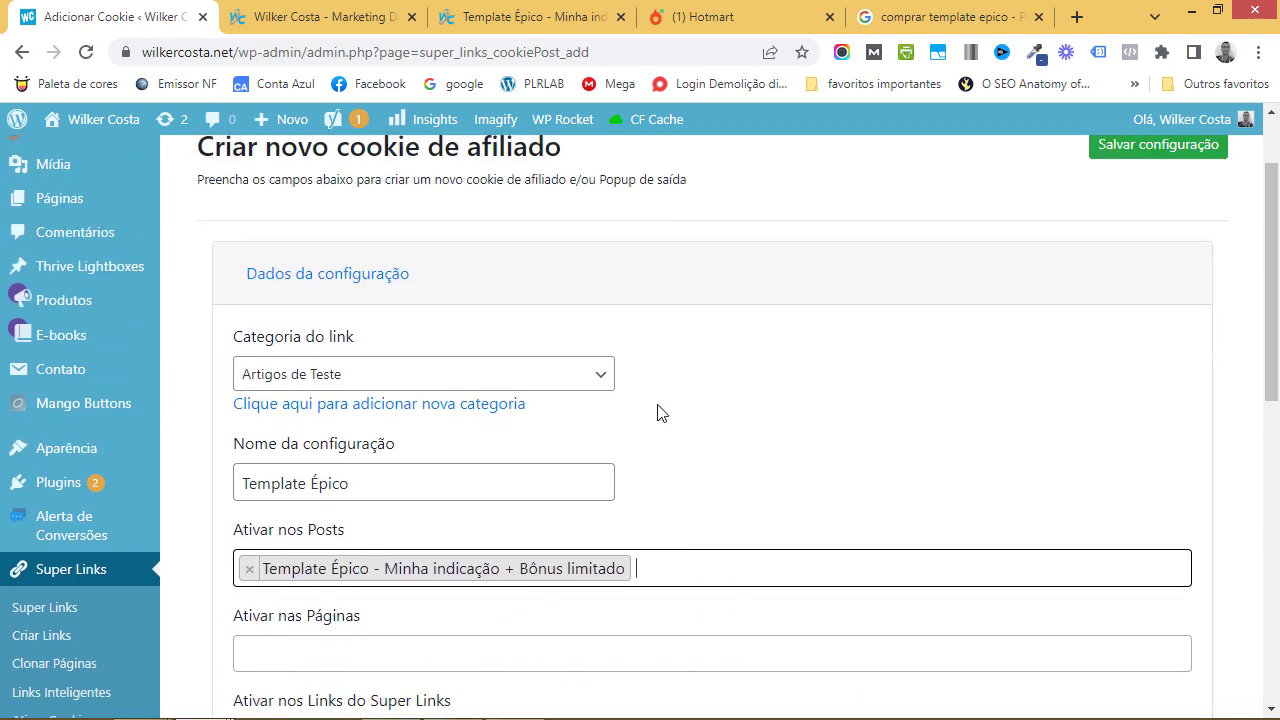
scroll(660, 412, down, 2)
scroll(660, 412, down, 3)
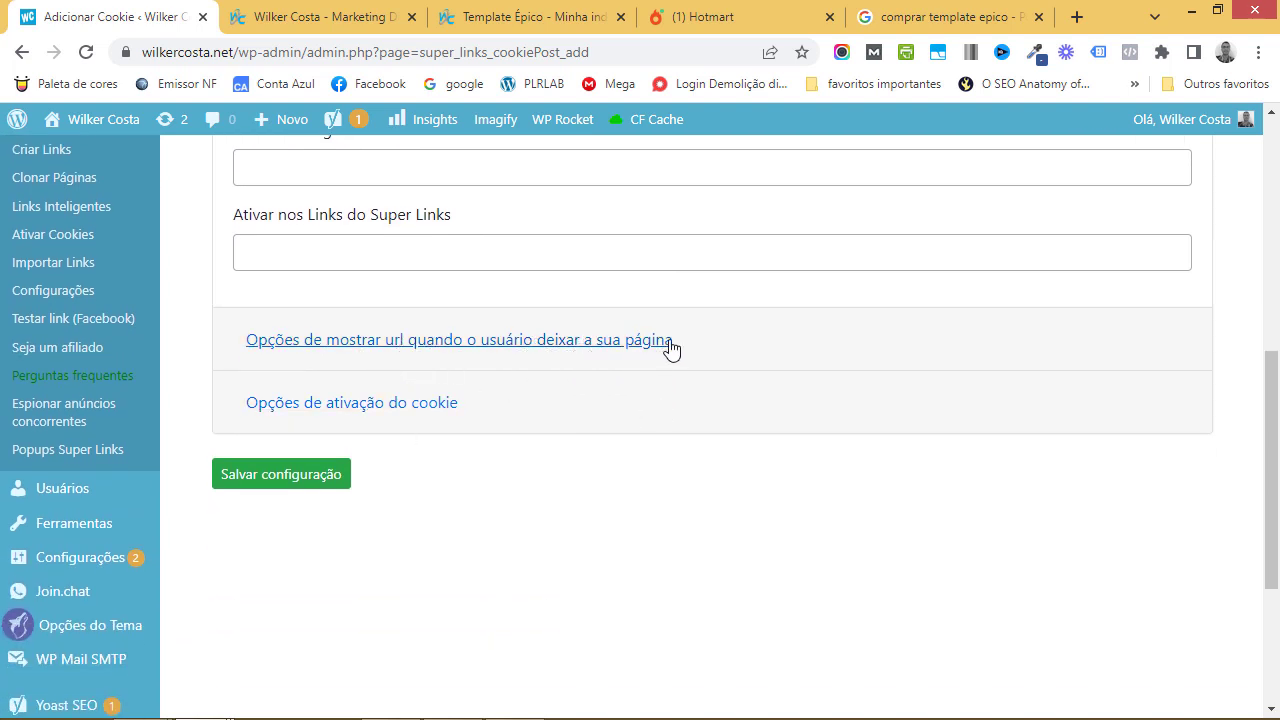
click(512, 342)
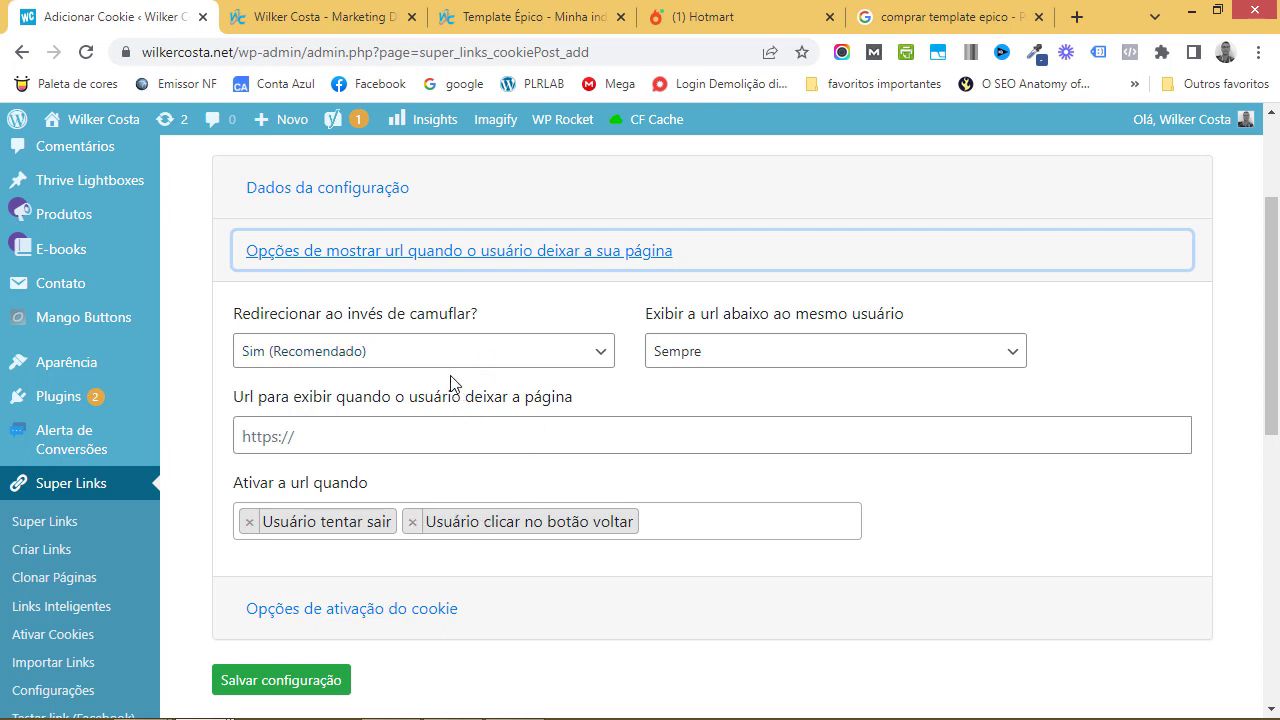
click(351, 441)
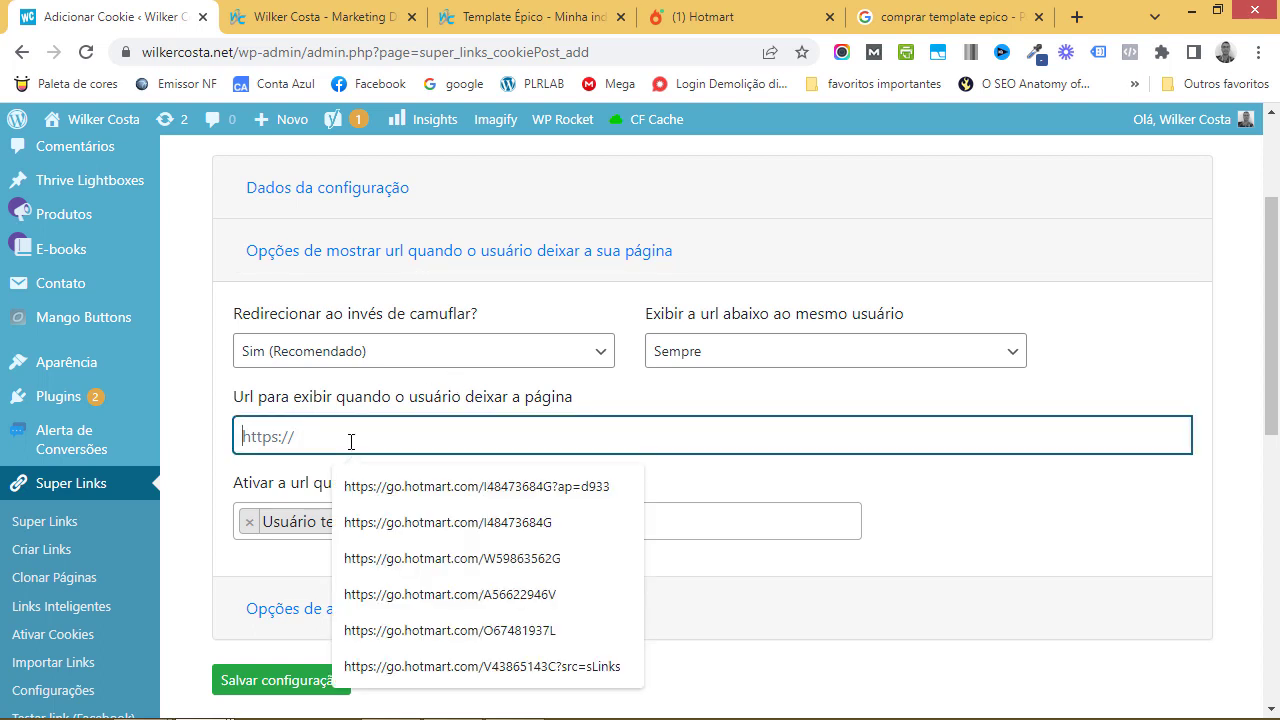
click(636, 397)
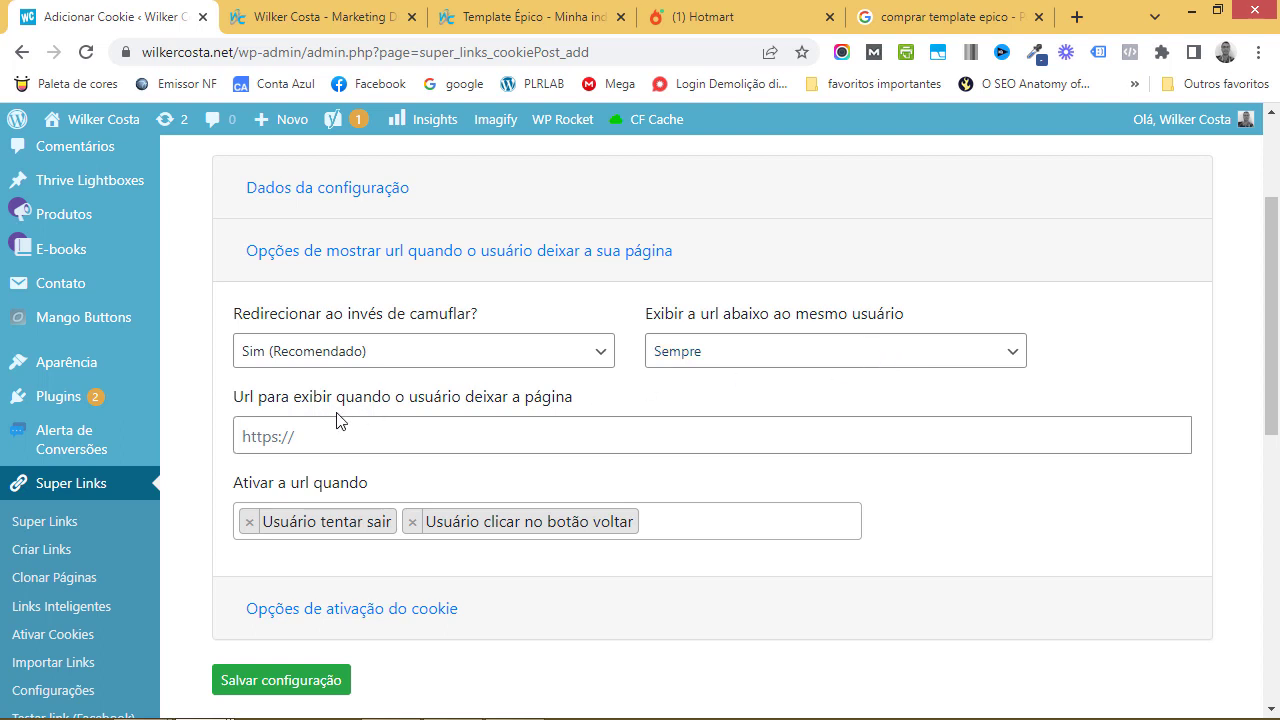
- Copy the Página de Vendas affiliate link from Hotmart and enter it as the exit URL with "?src=Slinks" appended
click(700, 17)
click(829, 369)
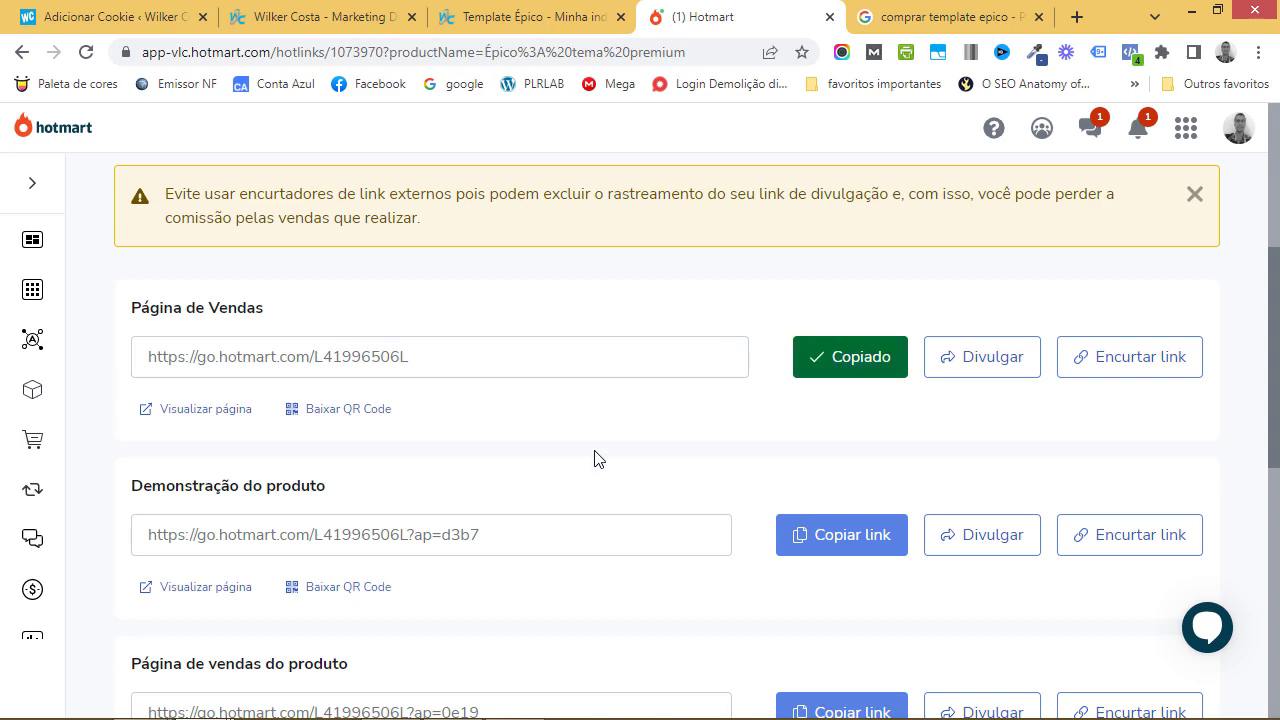
click(160, 18)
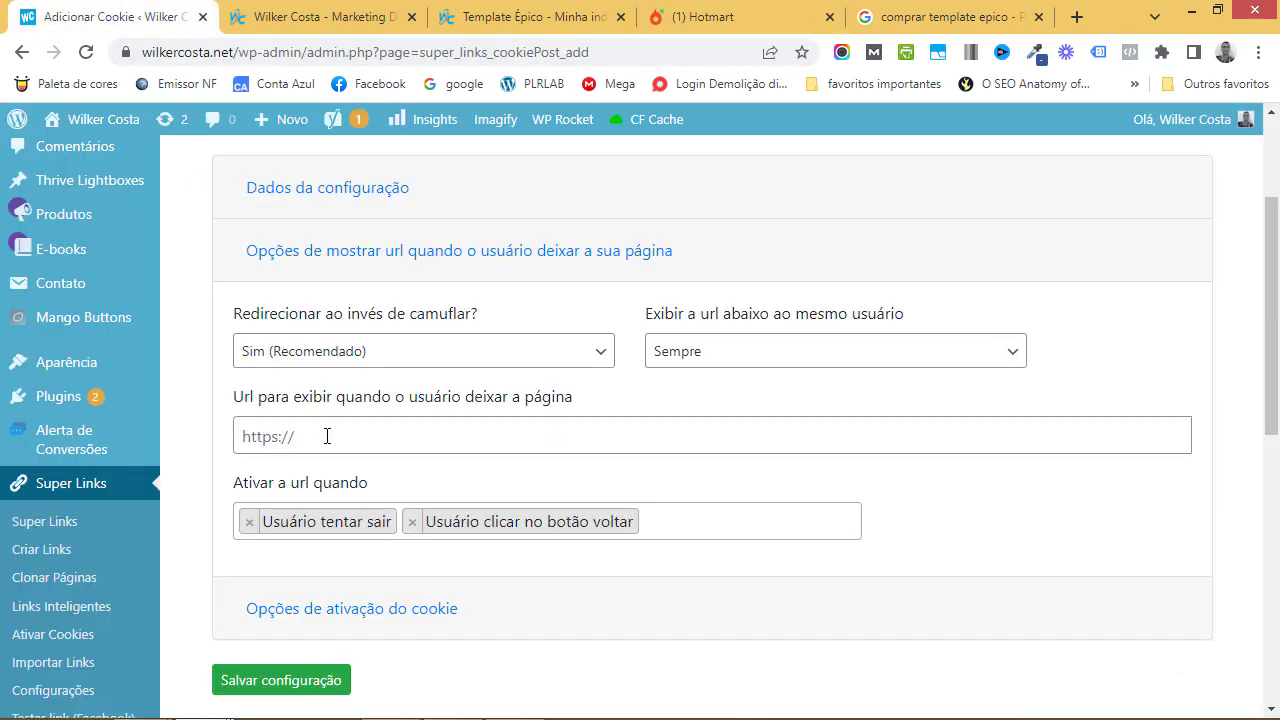
click(323, 434)
key(ctrl+v)
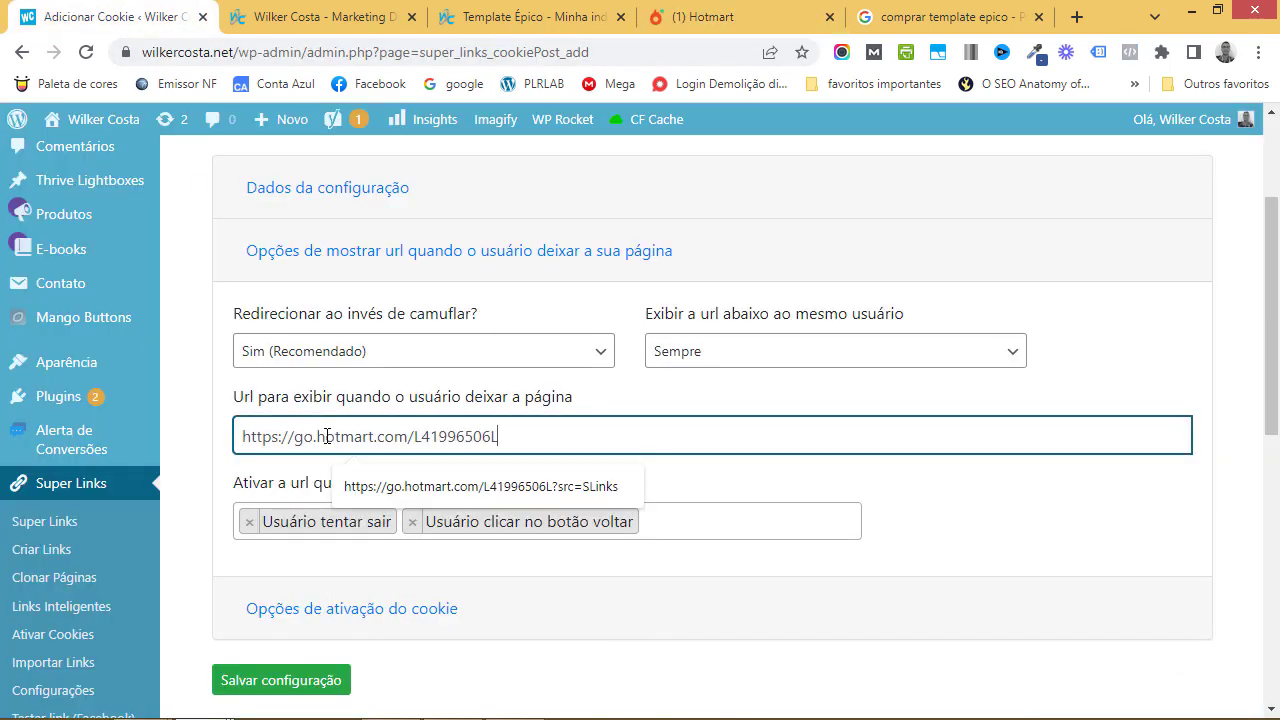
text(?src=Slinks)
key(Escape)
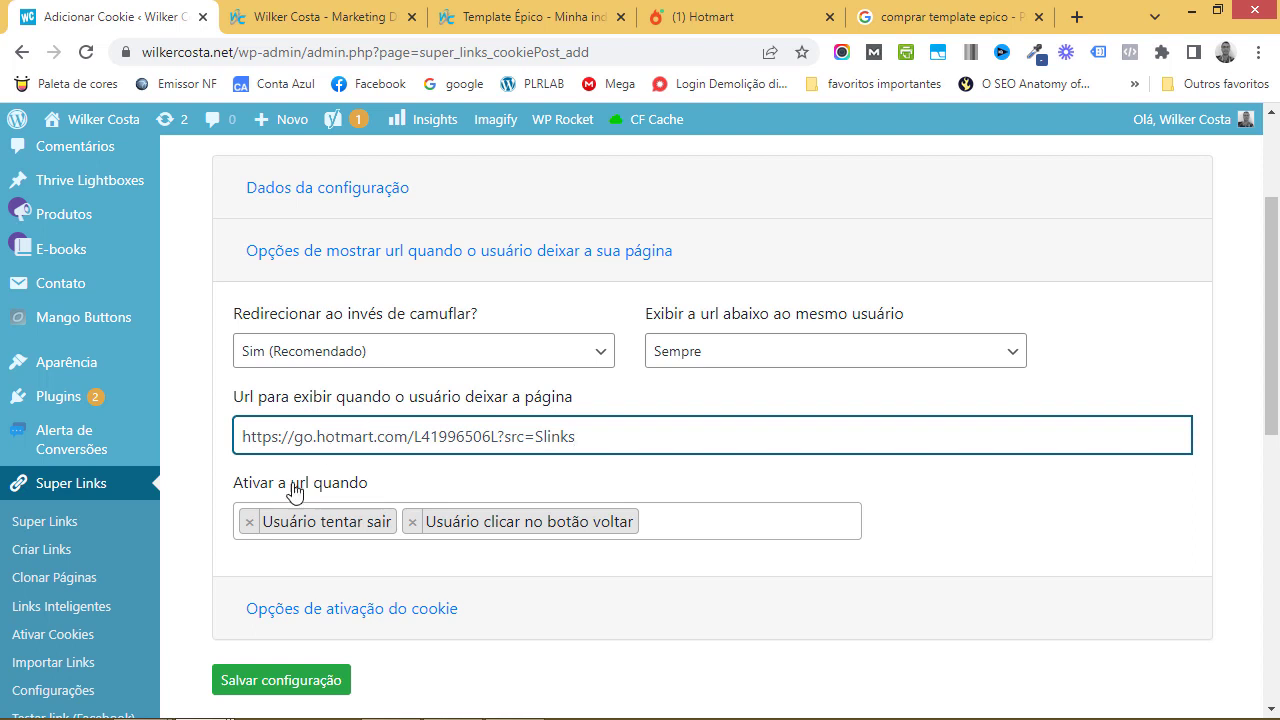
scroll(408, 470, down, 1)
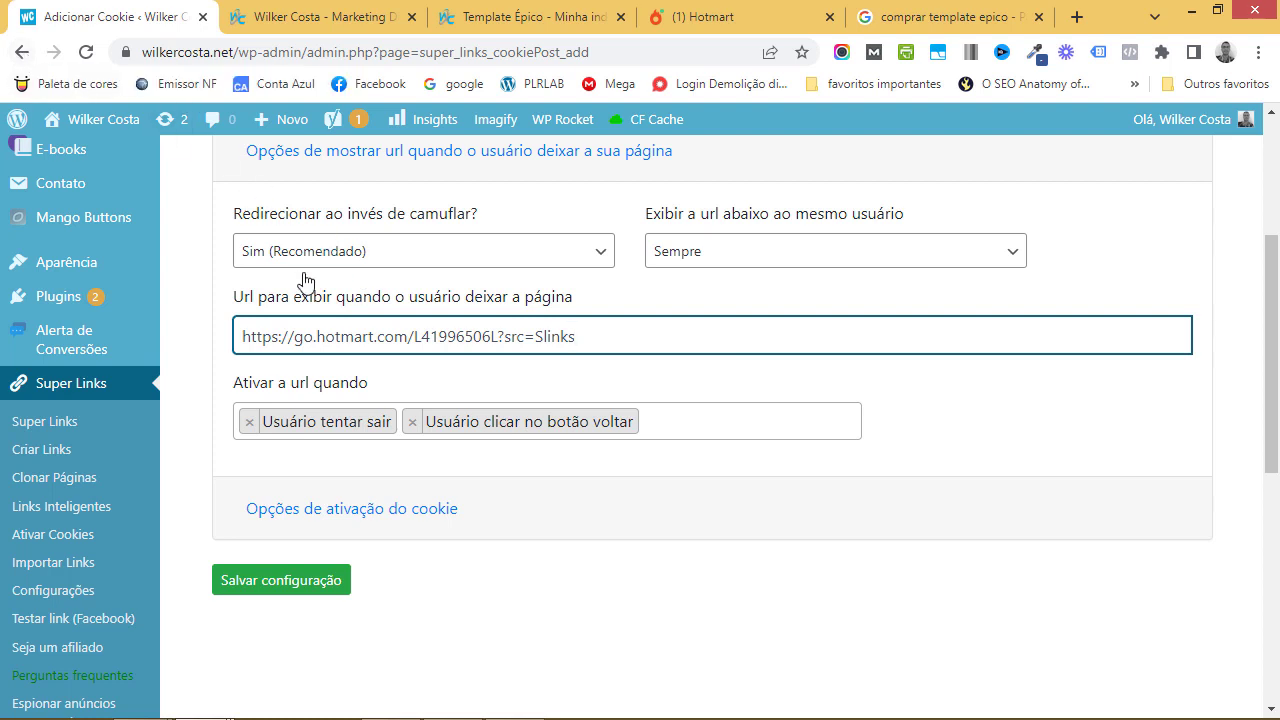
drag(626, 344, 259, 340)
click(1026, 472)
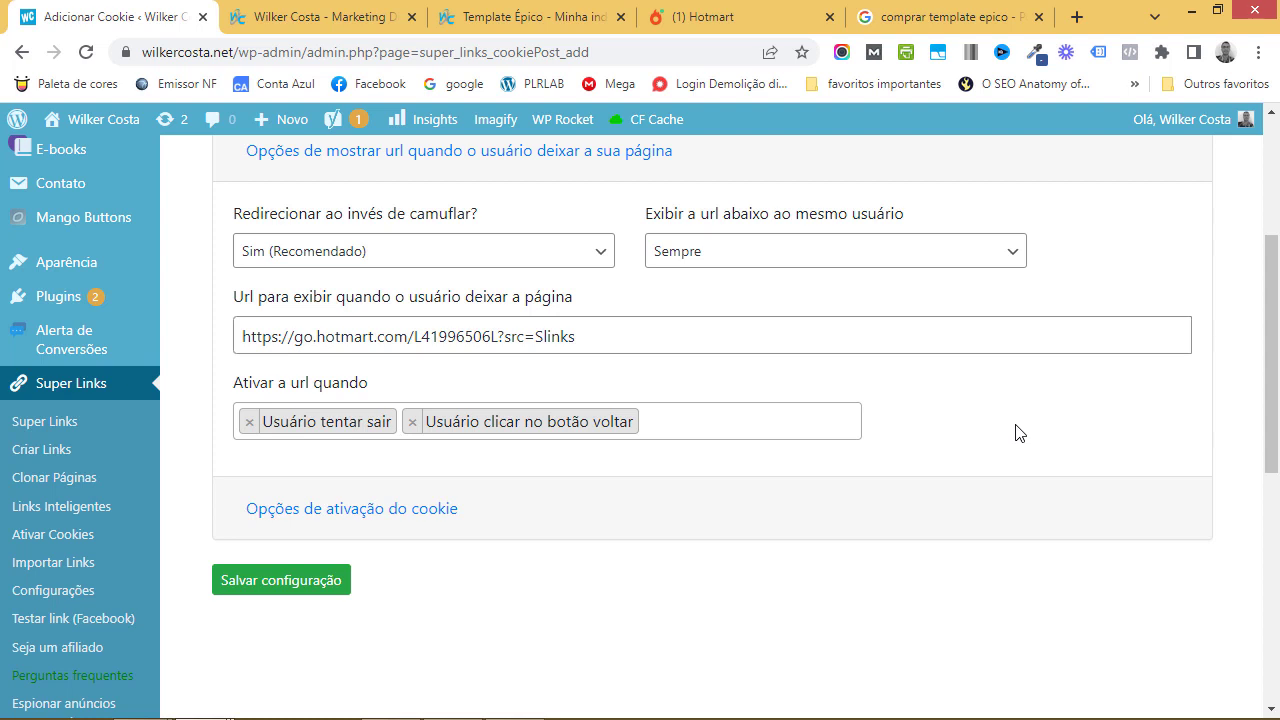
- In the cookie activation options, set the affiliate link to the product's Hotmart link ending in "?ap=d3b7&src=SLinks"
click(343, 521)
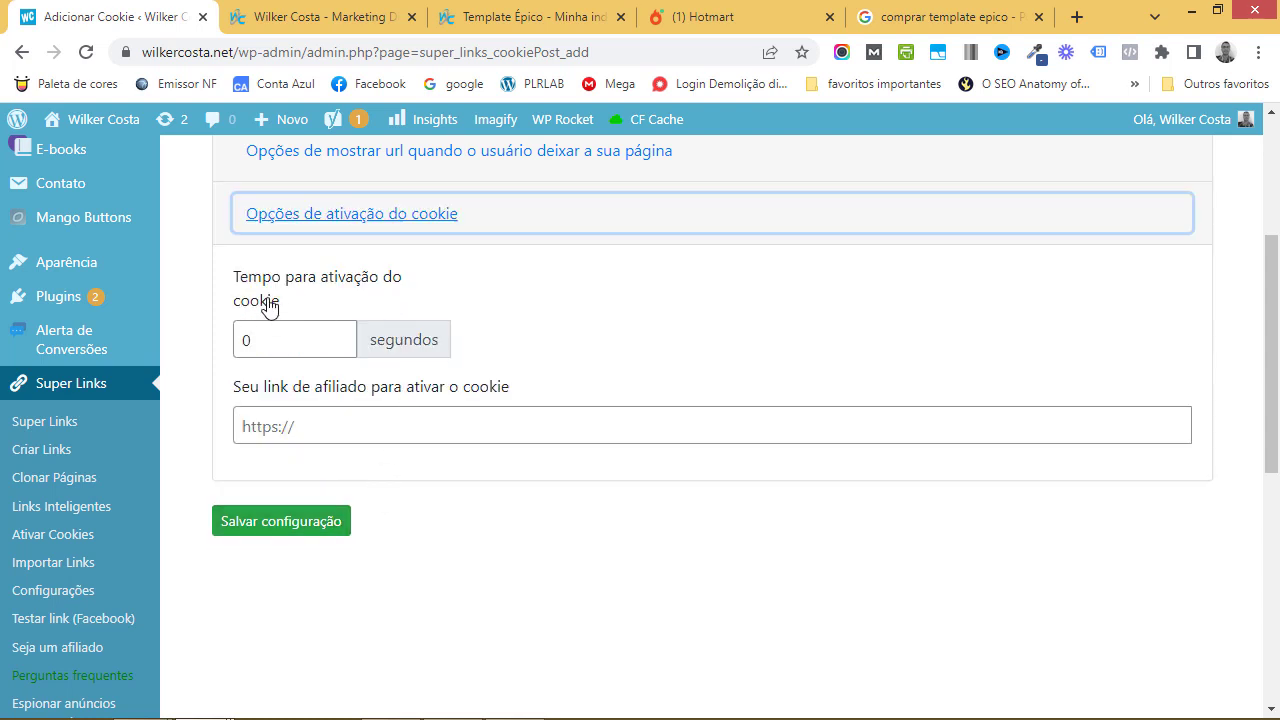
click(324, 431)
key(ctrl+v)
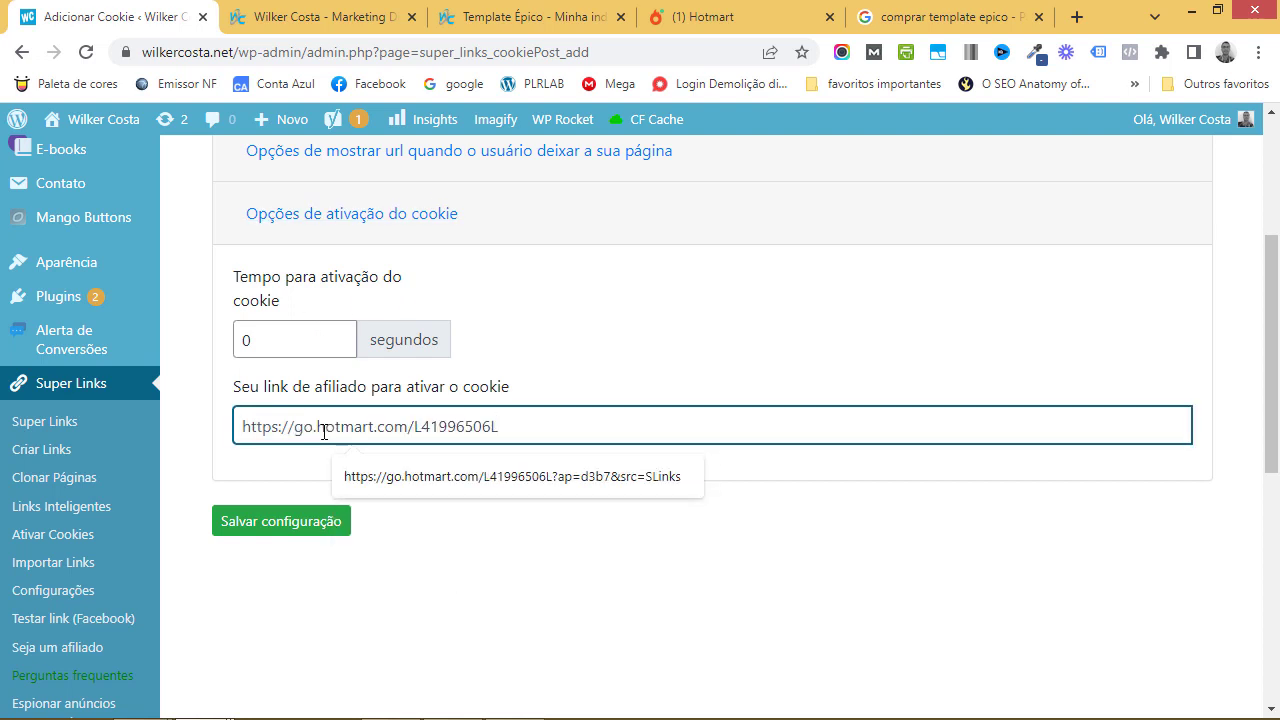
click(472, 482)
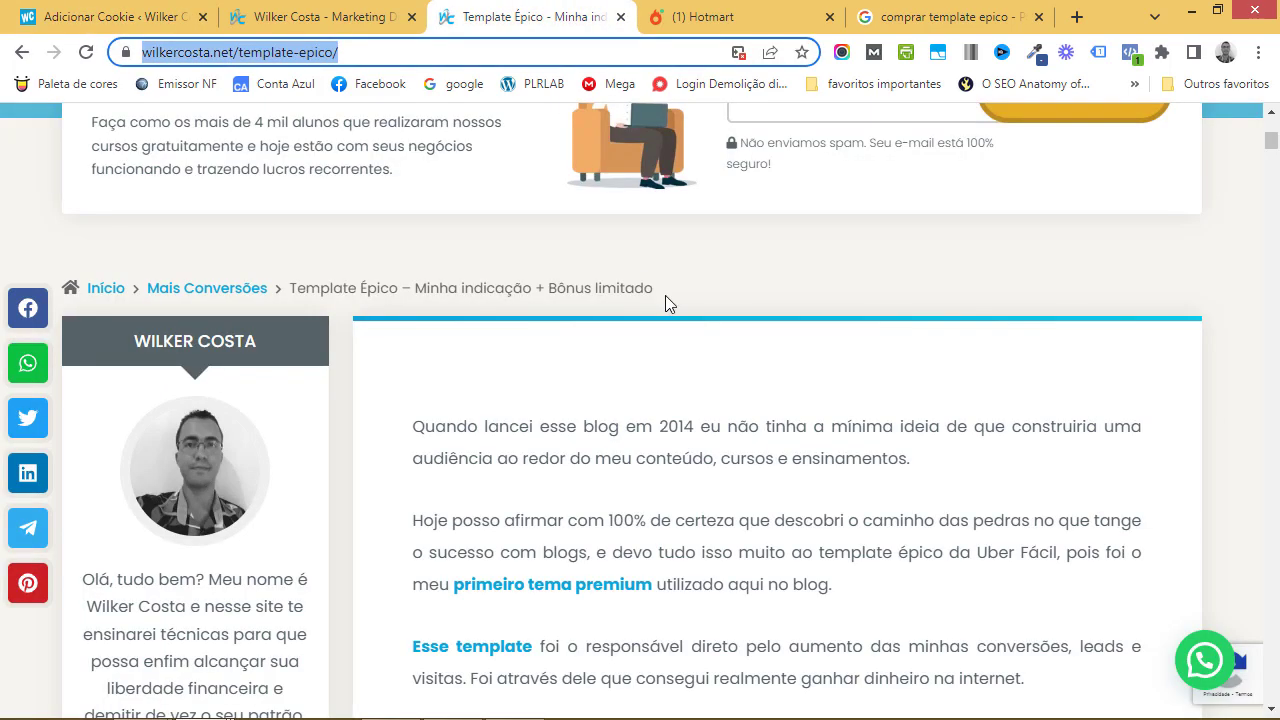
click(569, 20)
click(95, 16)
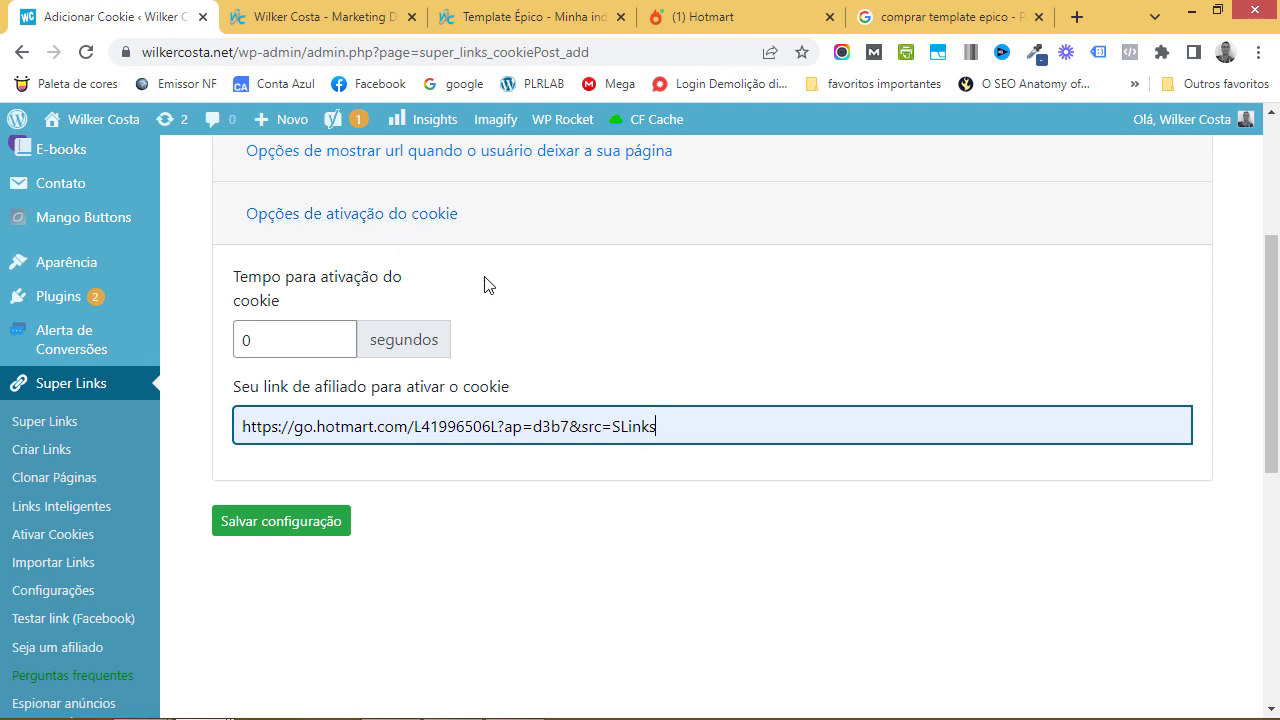
- Look through the published Template Épico post, examining its text and product links
click(559, 20)
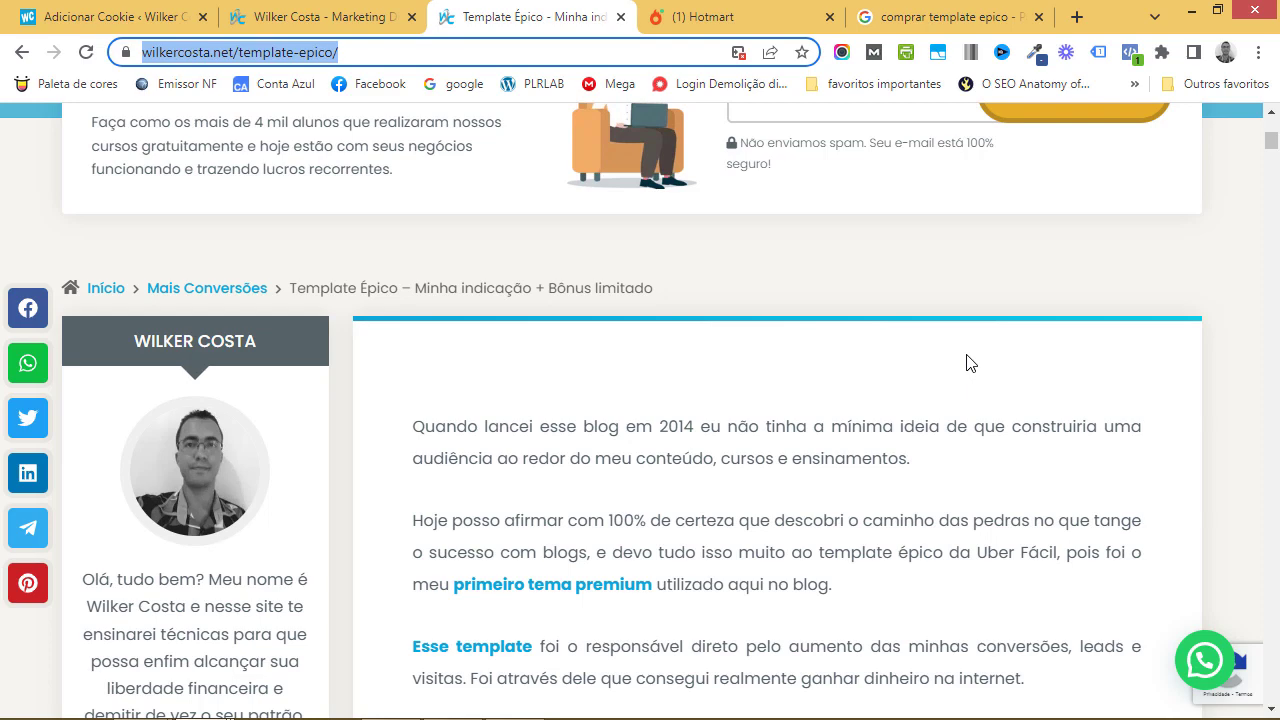
scroll(966, 363, down, 6)
scroll(985, 356, down, 3)
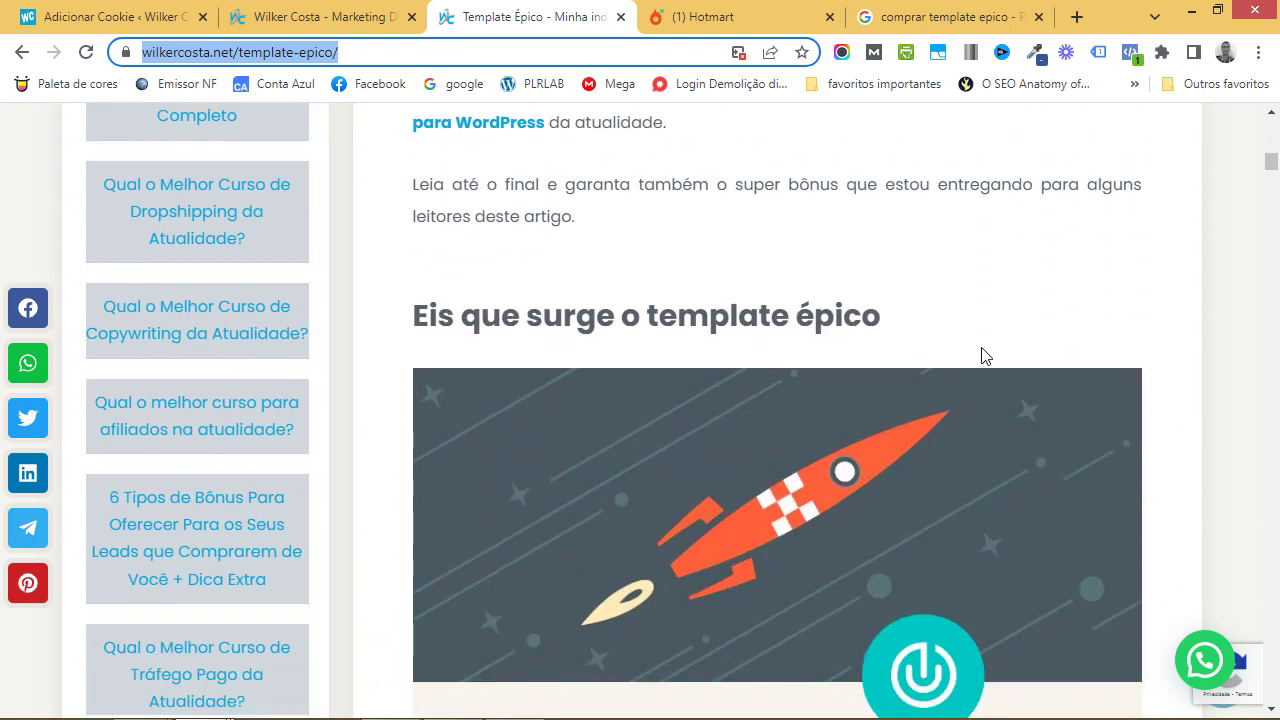
scroll(880, 351, down, 8)
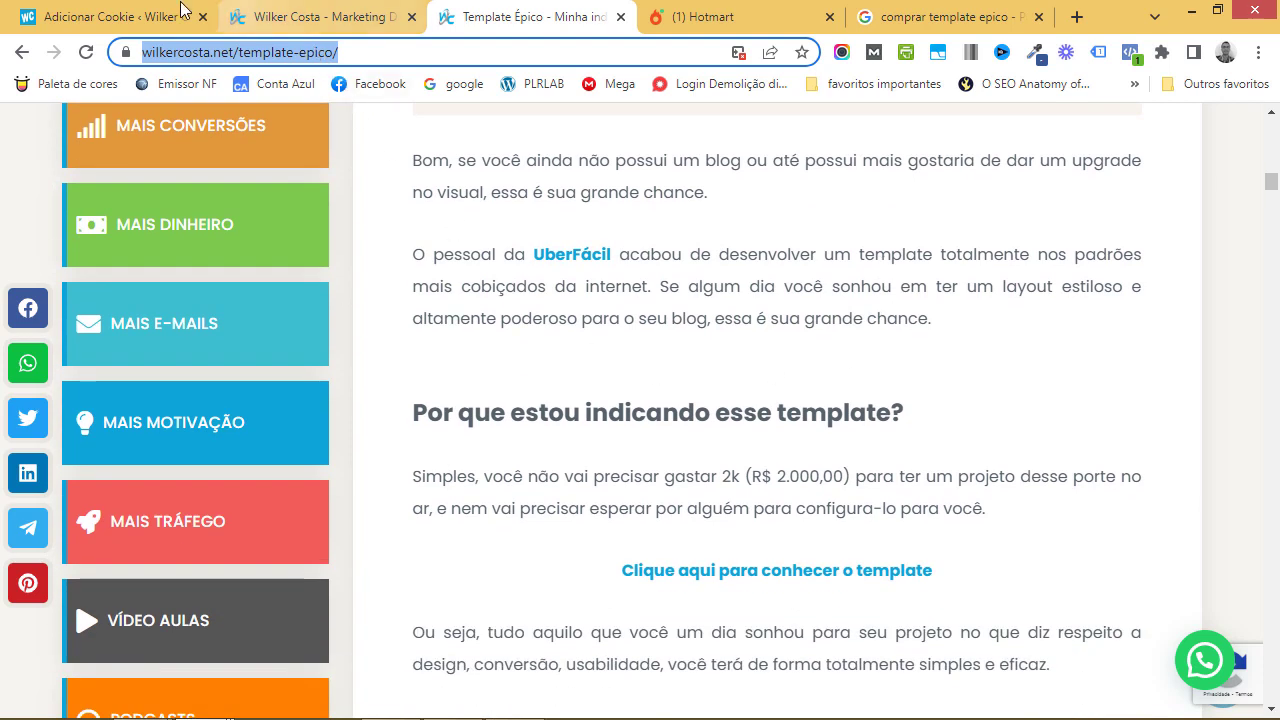
- Try to save the new Template Épico affiliate cookie configuration
click(120, 17)
scroll(600, 400, up, 2)
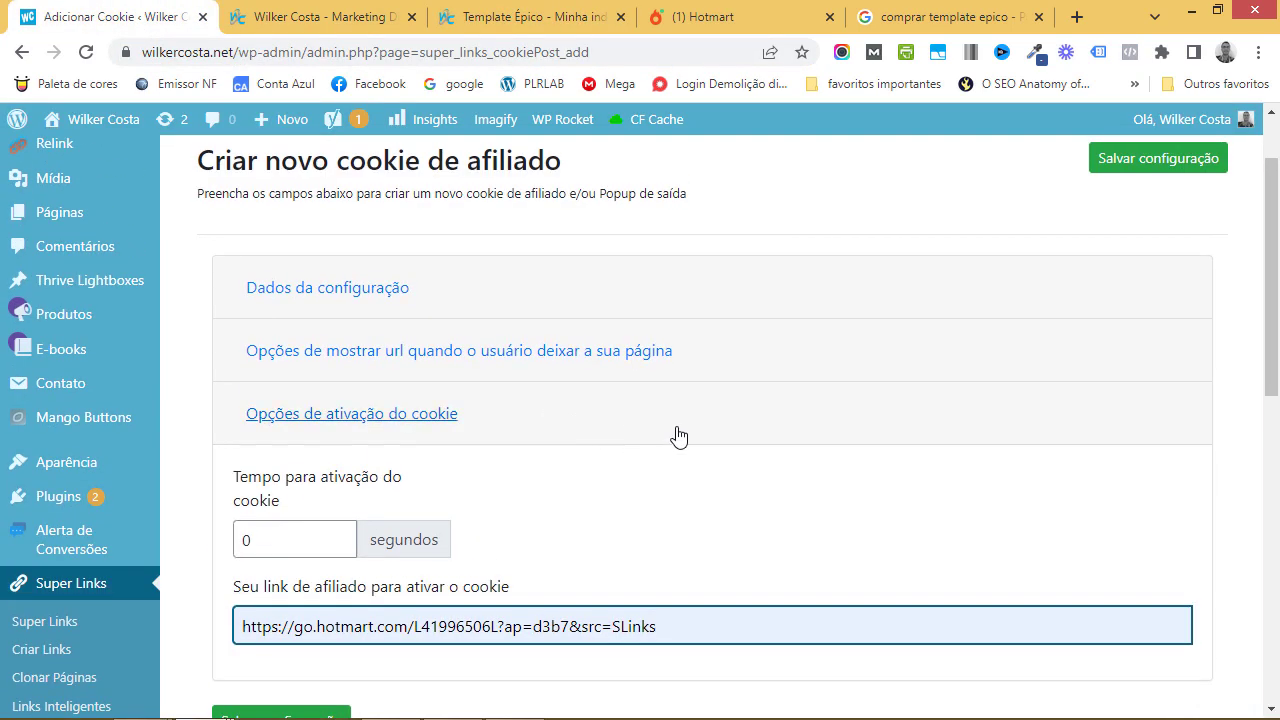
scroll(549, 452, down, 1)
scroll(549, 452, down, 1)
click(337, 522)
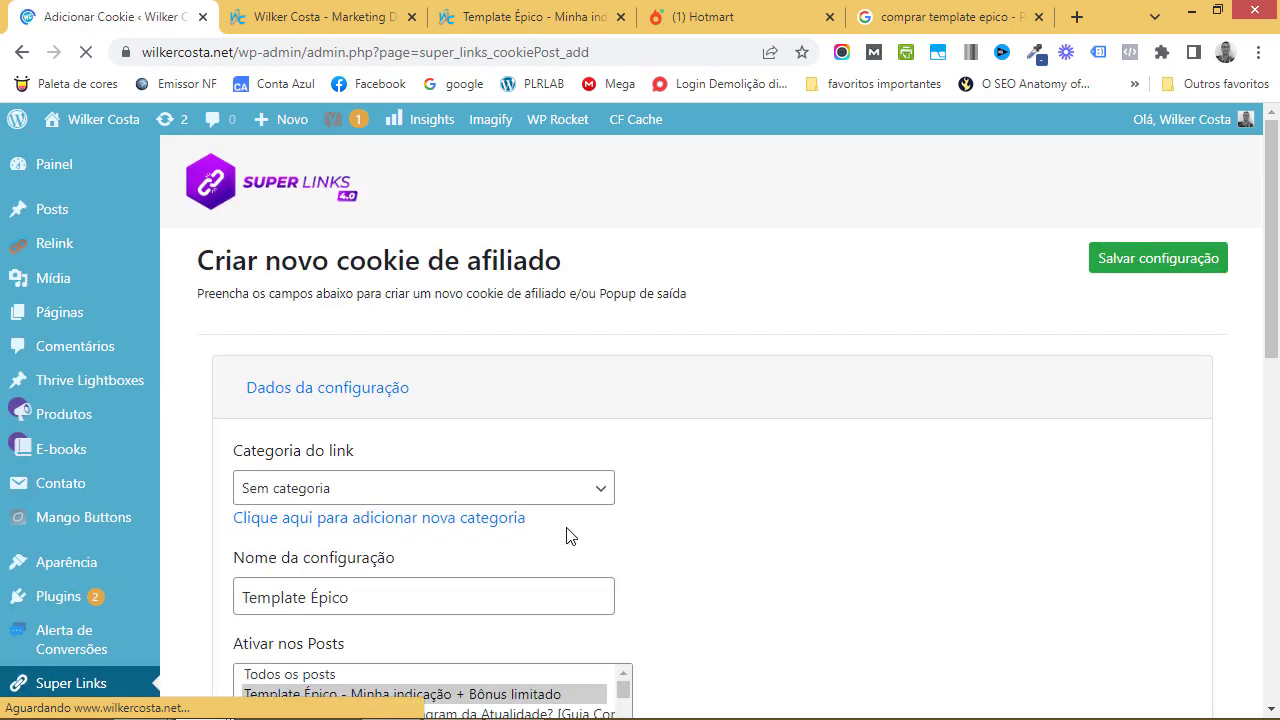
- Open the published post at /template-epico/ in a new incognito window
click(530, 17)
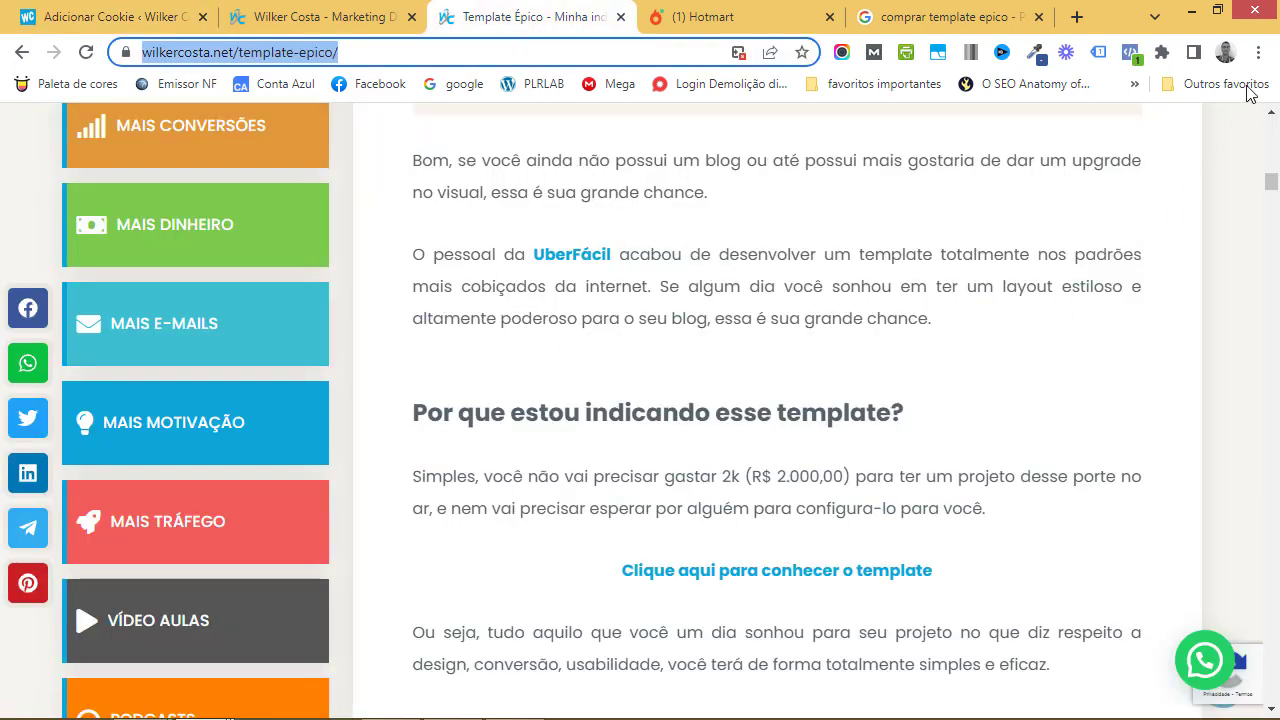
click(1257, 52)
click(1130, 139)
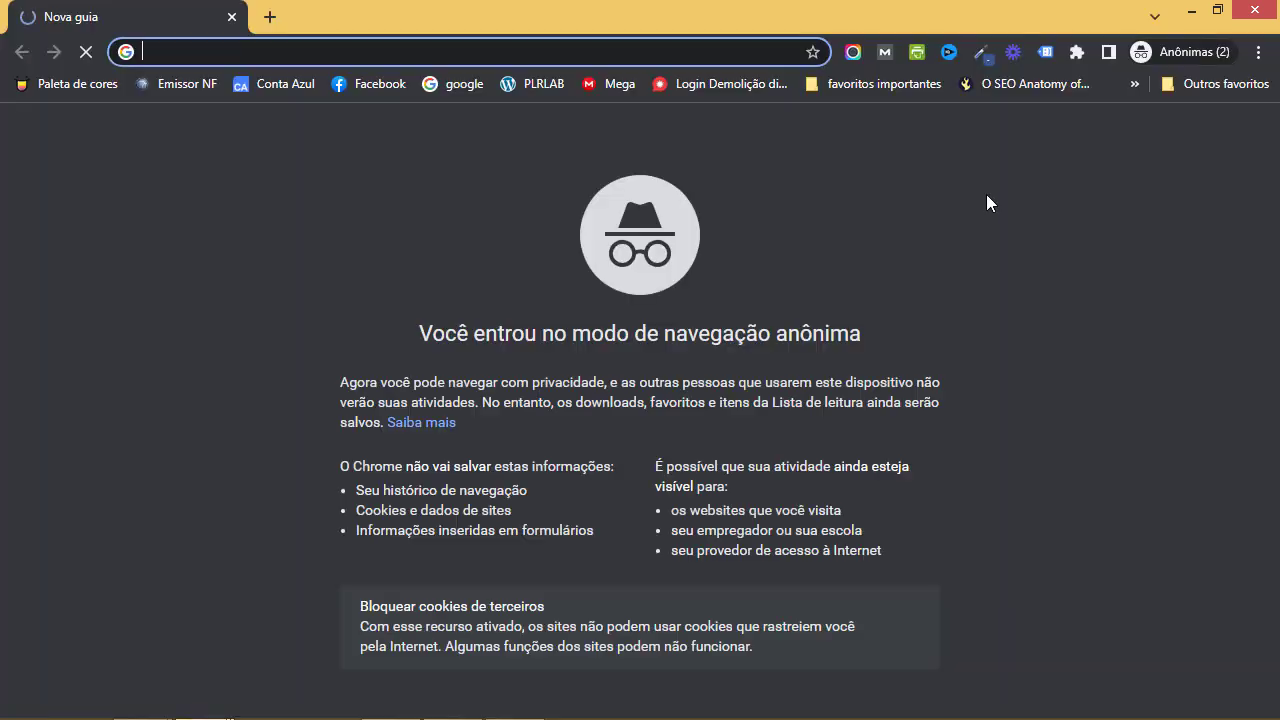
text(https://www.wilkercosta.net/template-epico/)
key(Return)
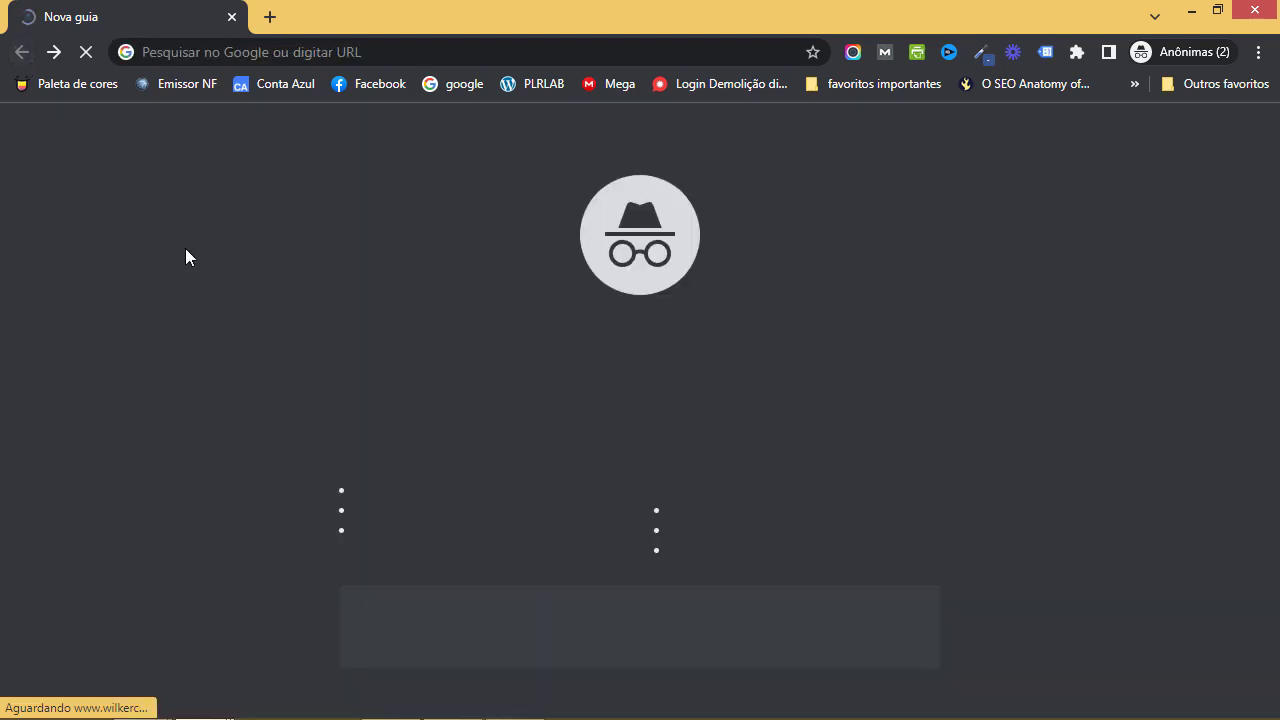
- Go forward to the Template Épico post again, reload it, and close the incognito window
click(54, 52)
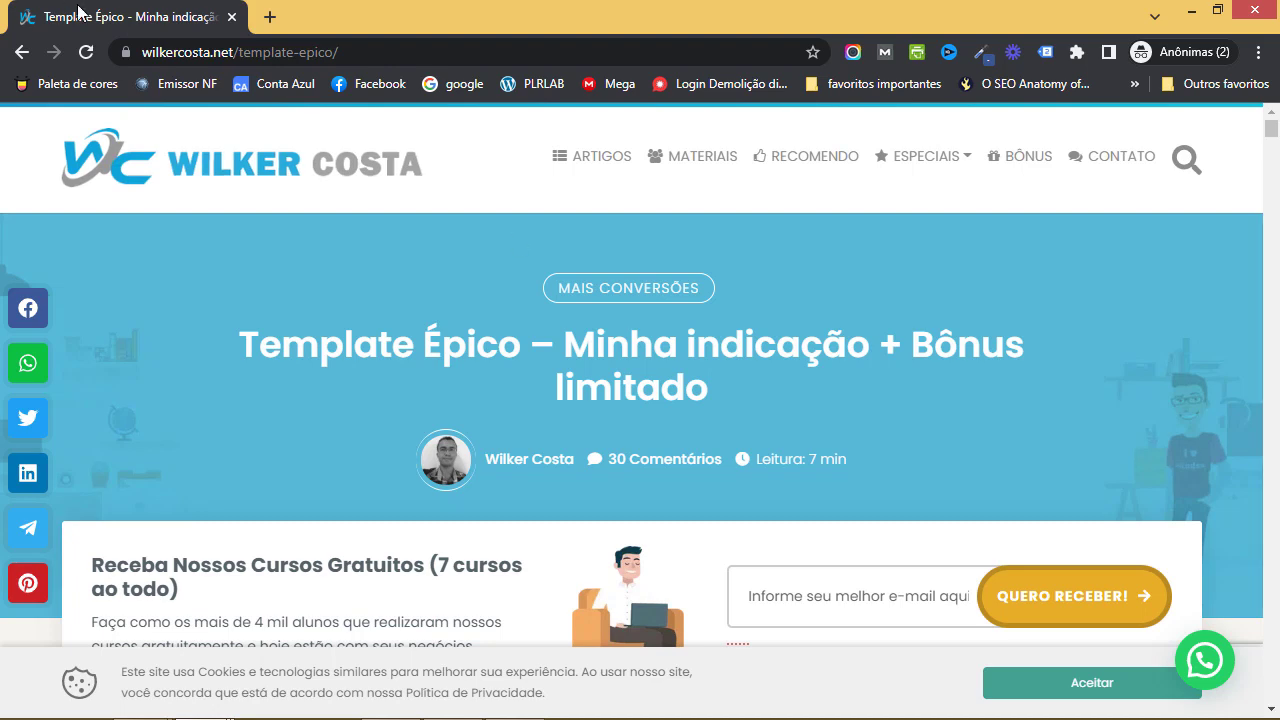
click(86, 52)
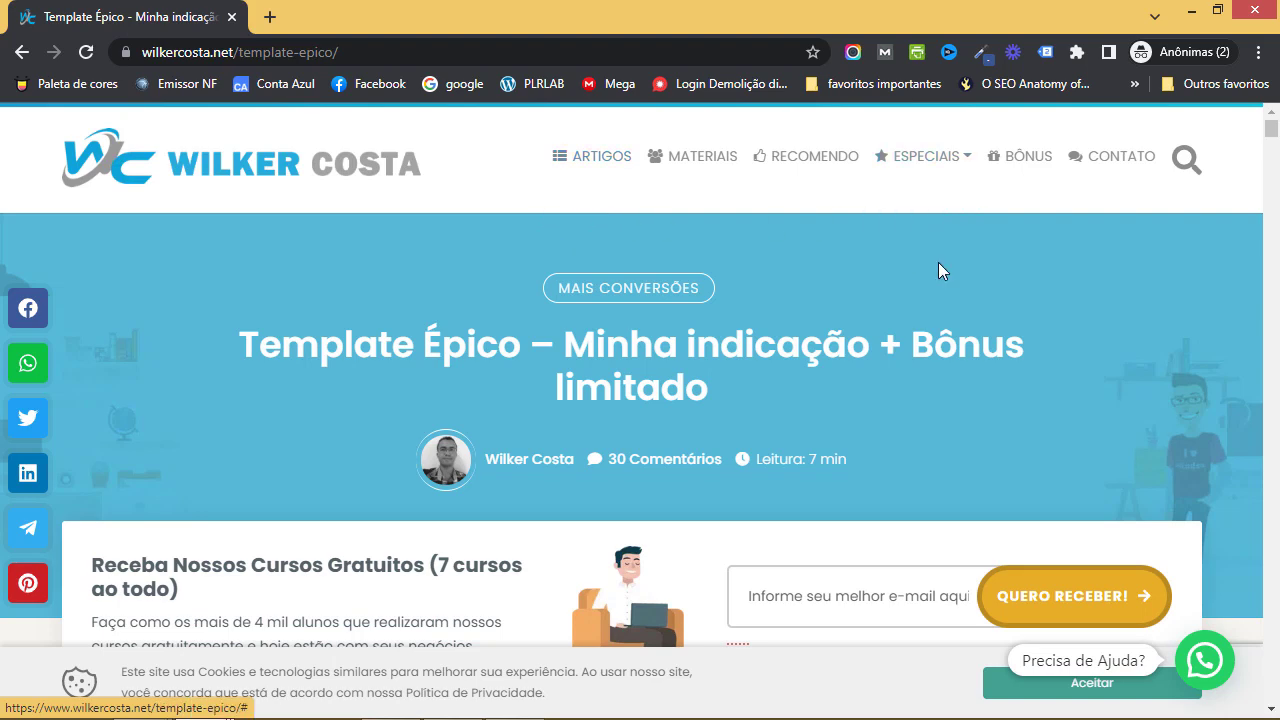
click(1243, 17)
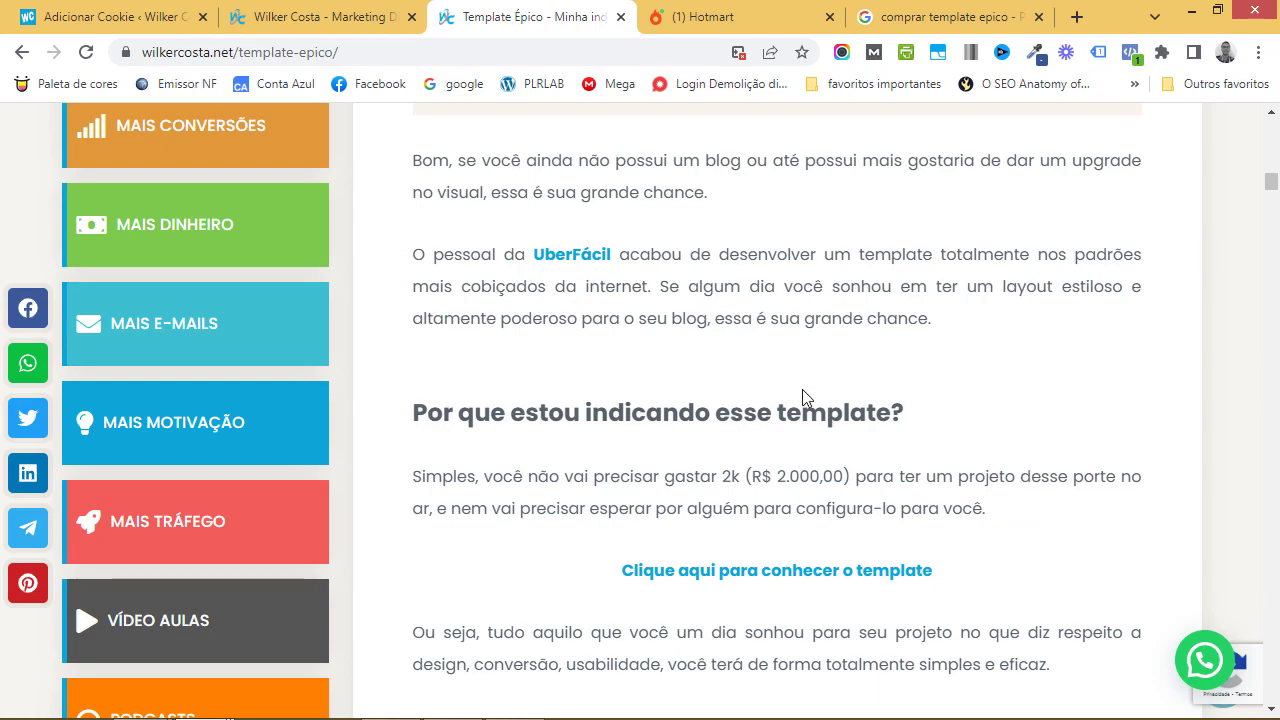
- Return to the WordPress admin, open the Super Links list of cookies and exit popups, and review its categories
scroll(802, 389, up, 8)
click(150, 20)
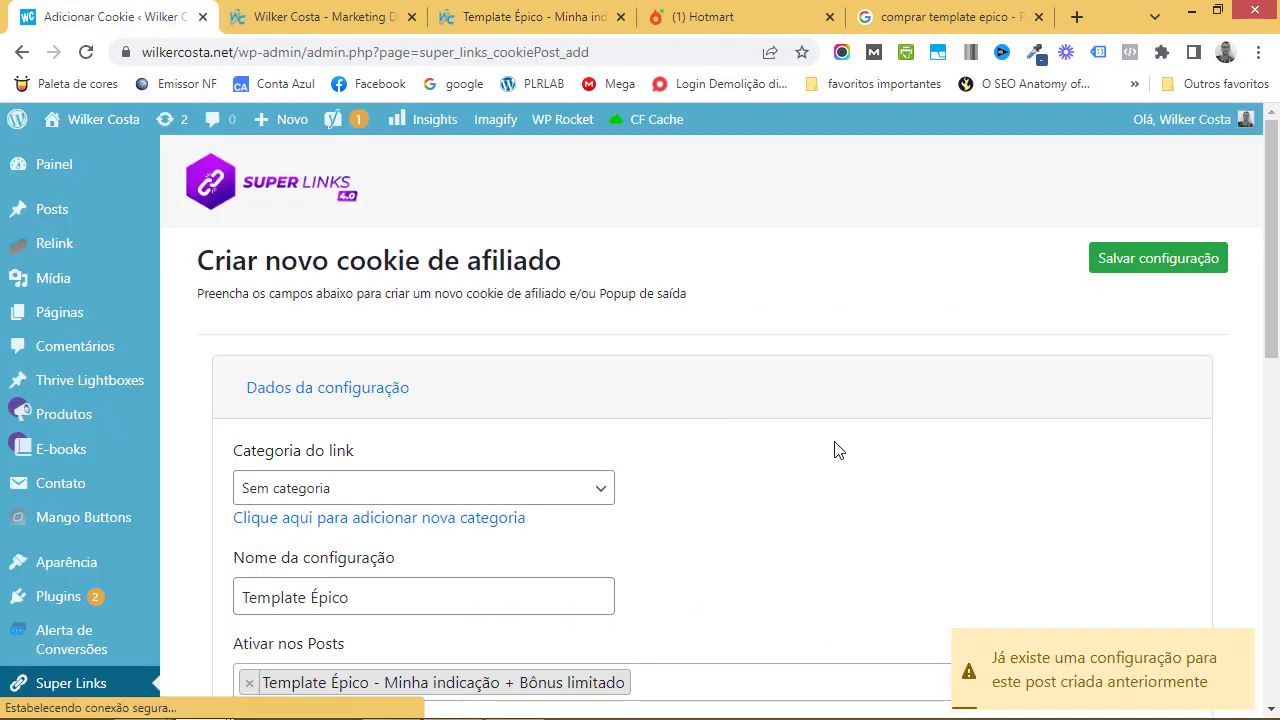
scroll(723, 462, down, 2)
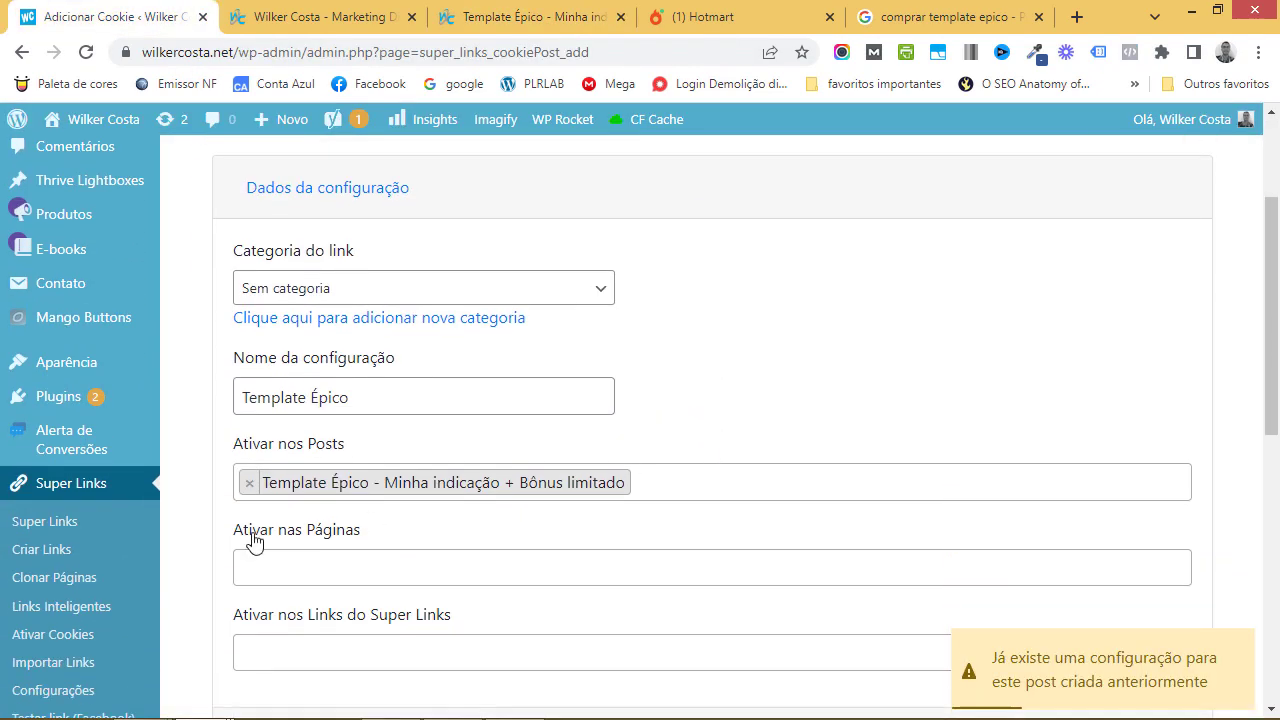
click(63, 636)
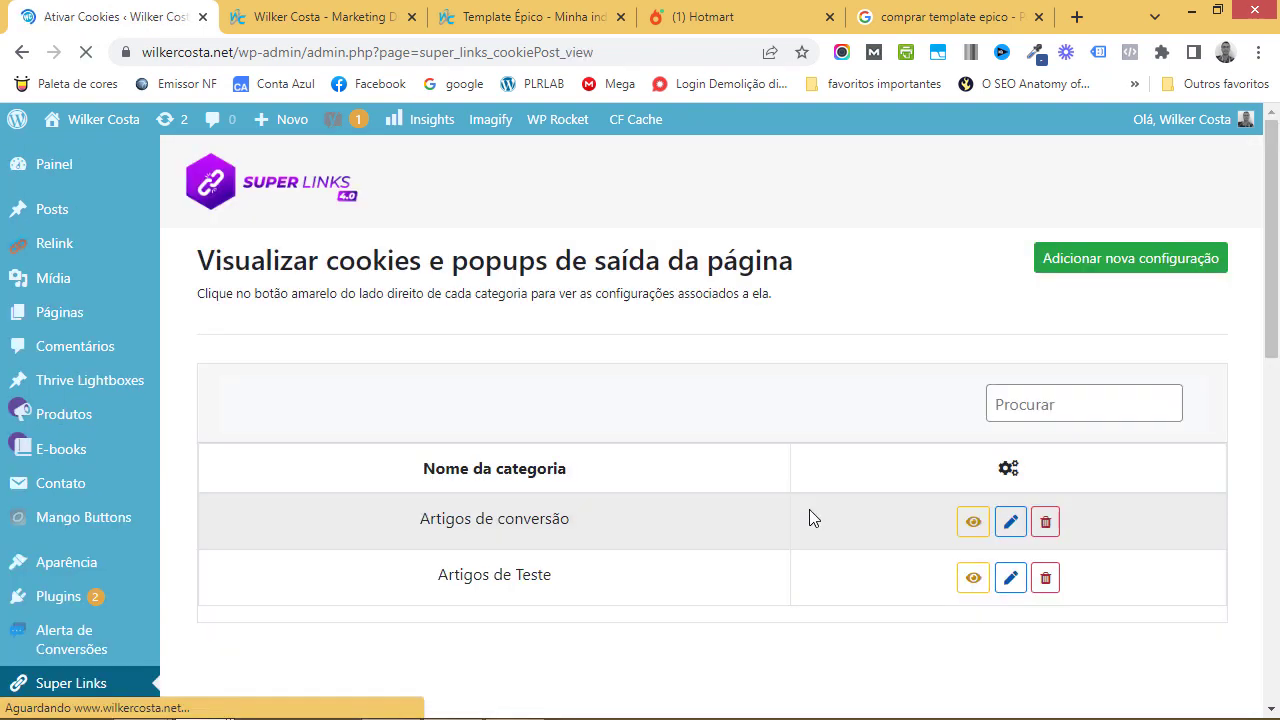
scroll(649, 500, down, 1)
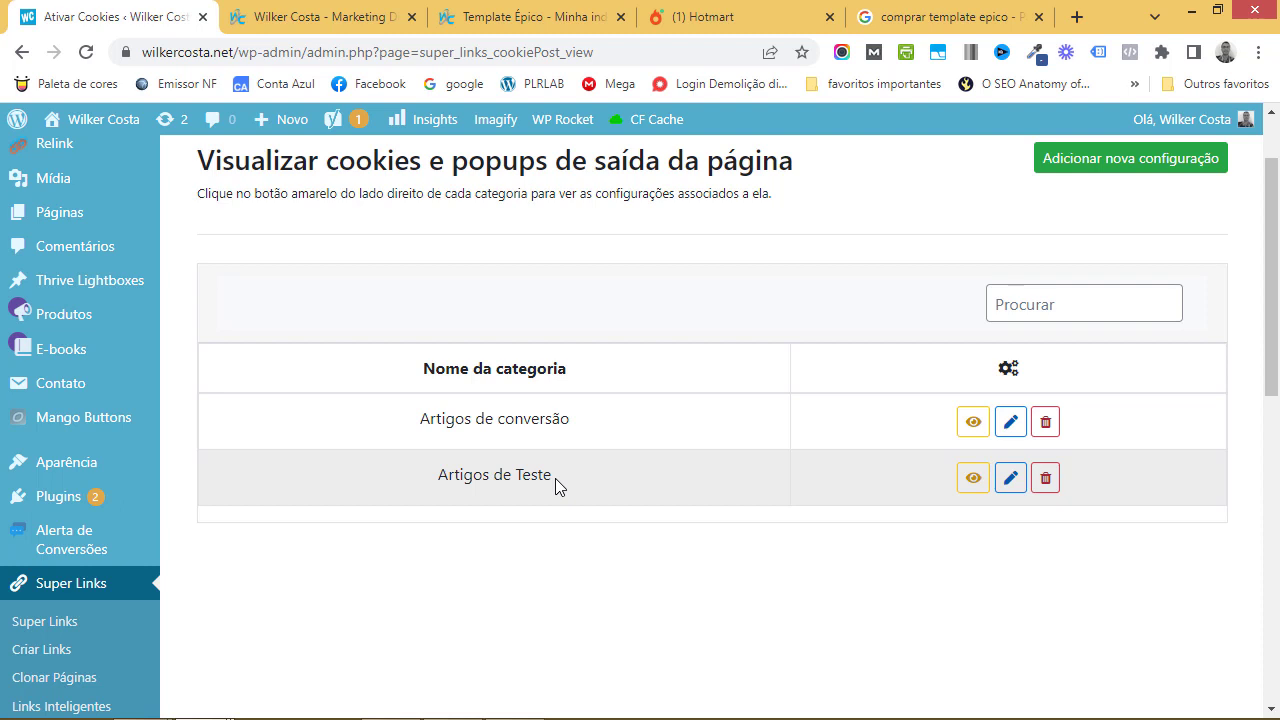
scroll(23, 505, down, 2)
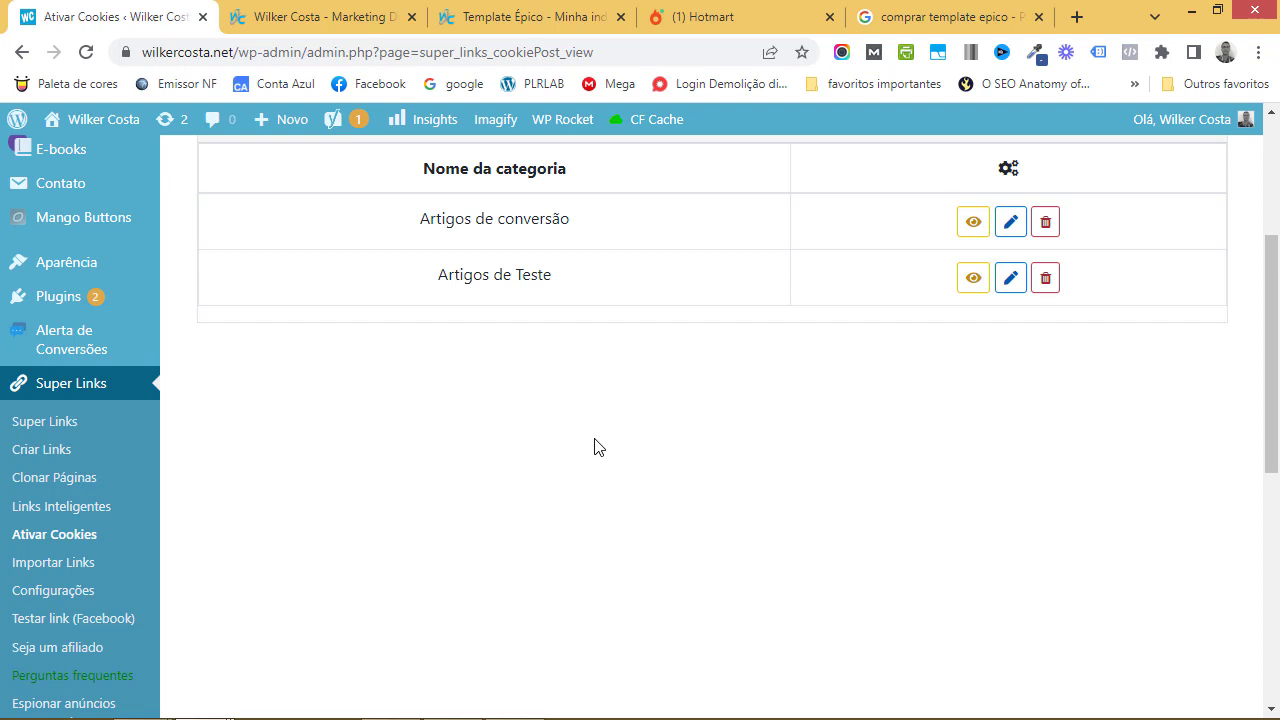
scroll(594, 446, up, 3)
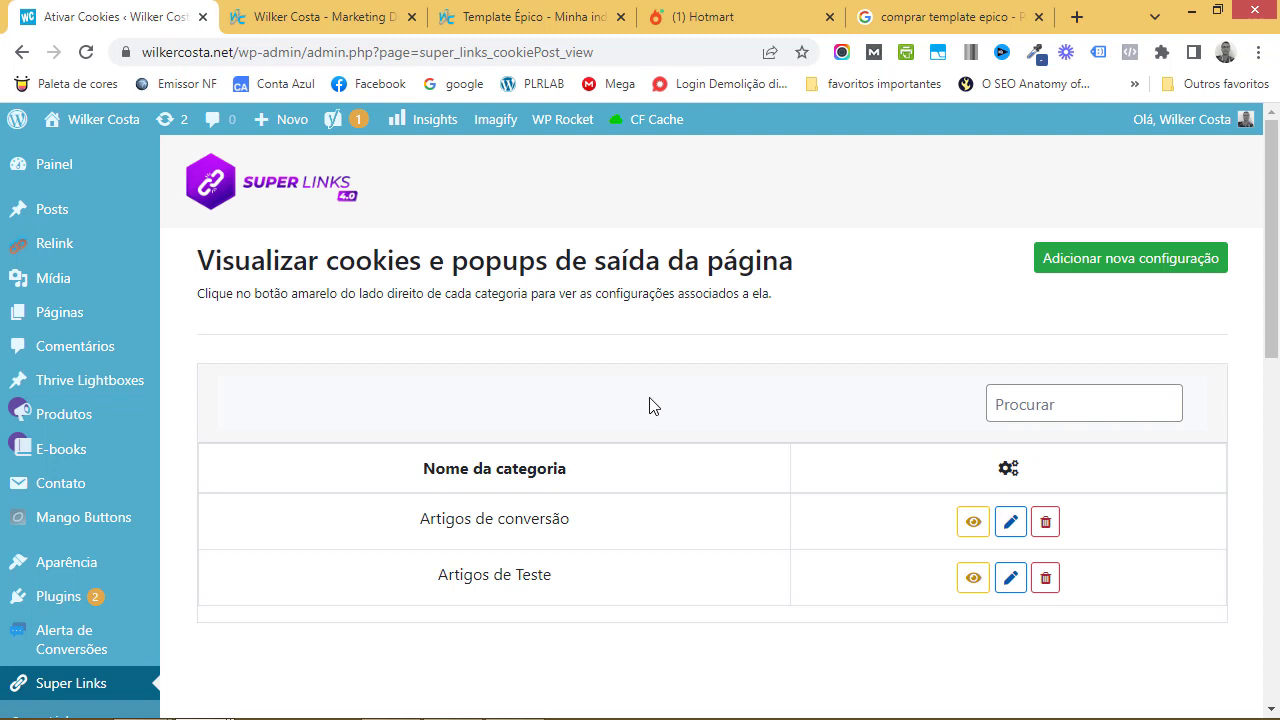
- View the cloned pages in the PV category and check the FNO page's access count
scroll(620, 410, down, 3)
click(76, 480)
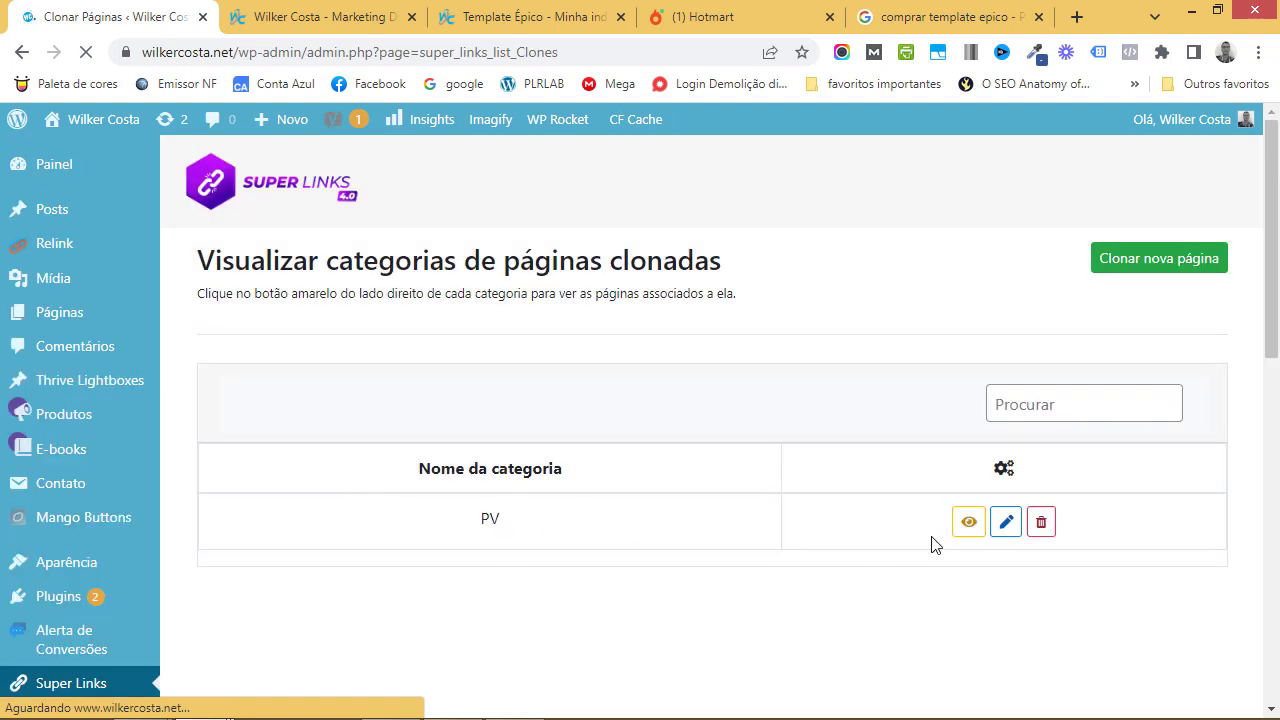
click(968, 524)
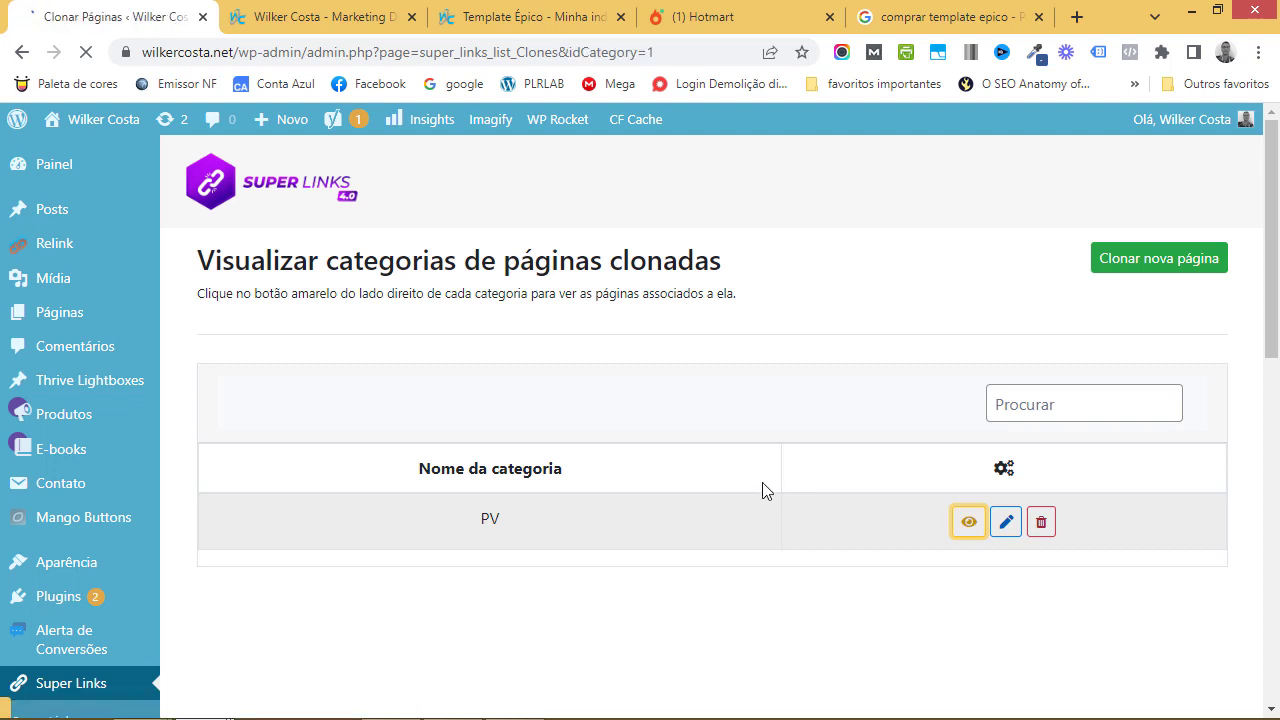
scroll(766, 488, down, 1)
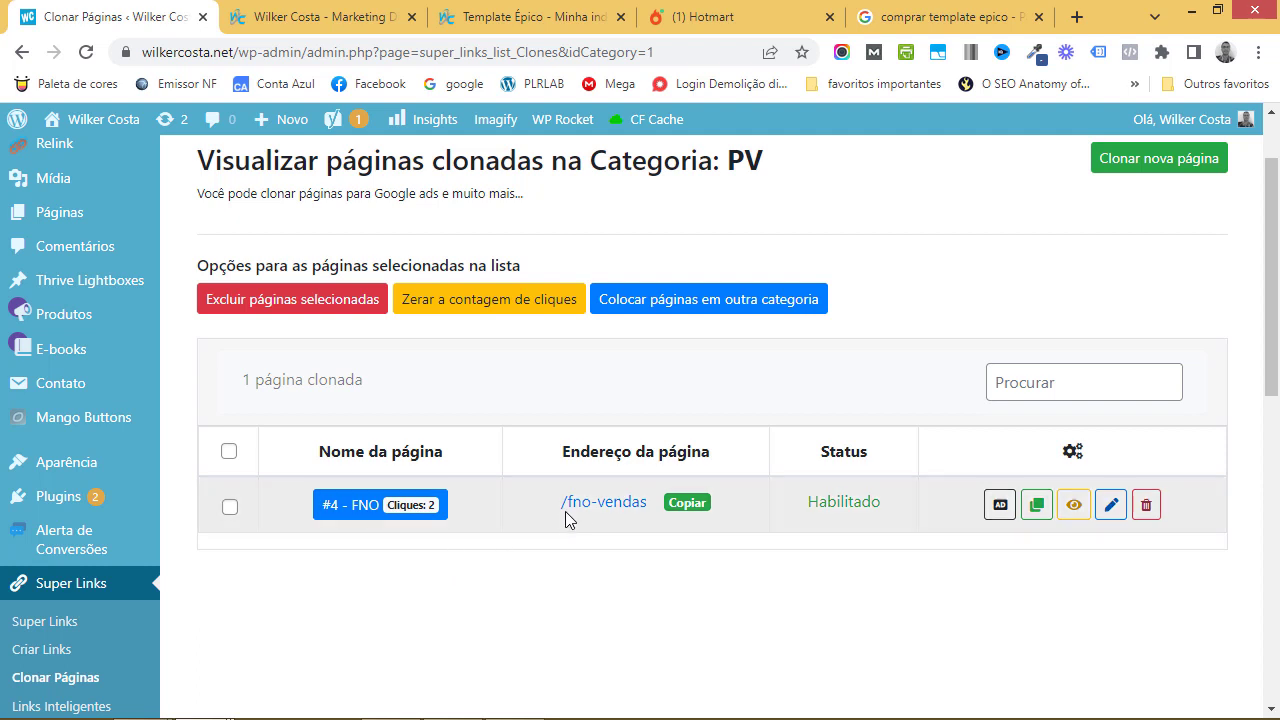
mouse_move(368, 521)
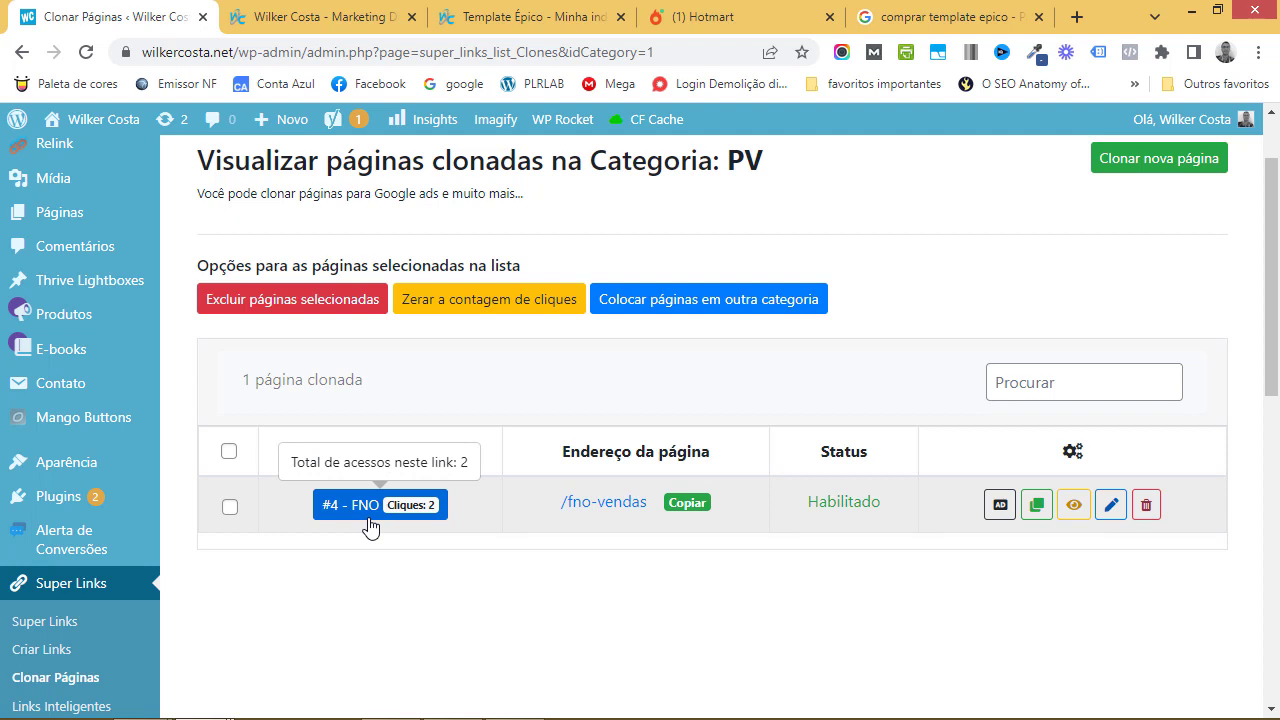
scroll(386, 486, down, 2)
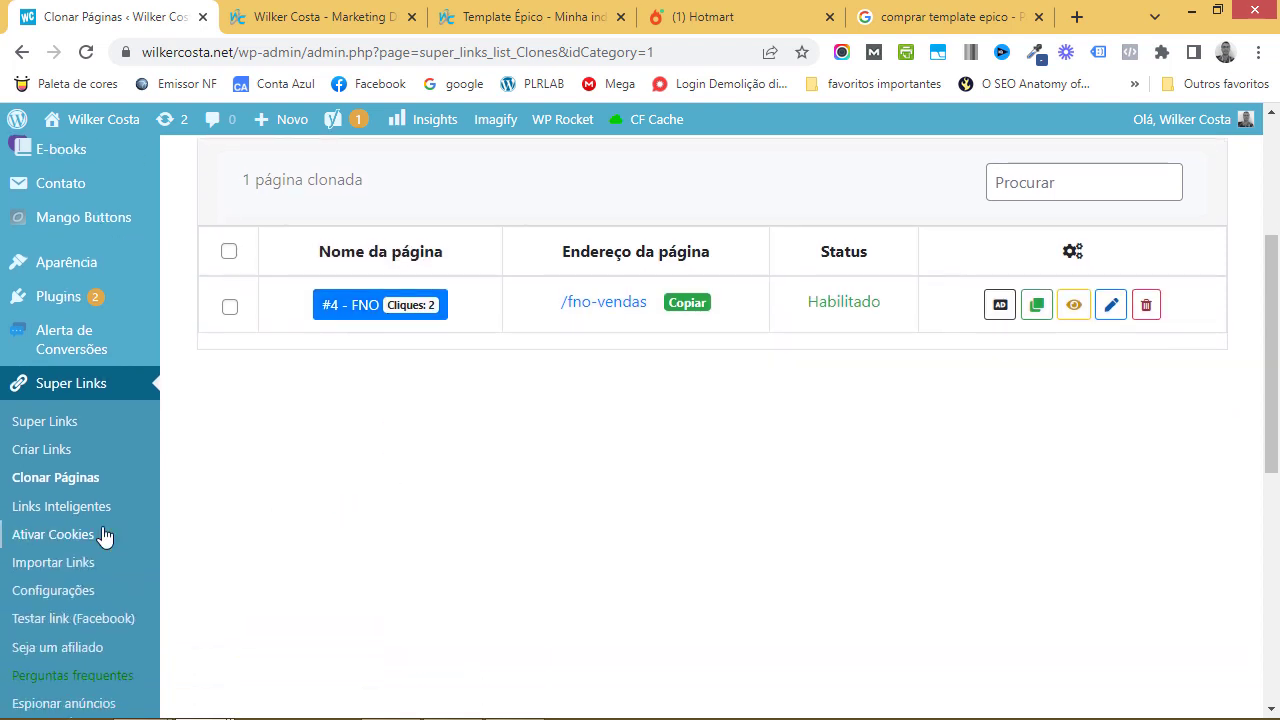
- Start a new affiliate cookie configuration from the Super Links list of cookies and exit popups
click(75, 537)
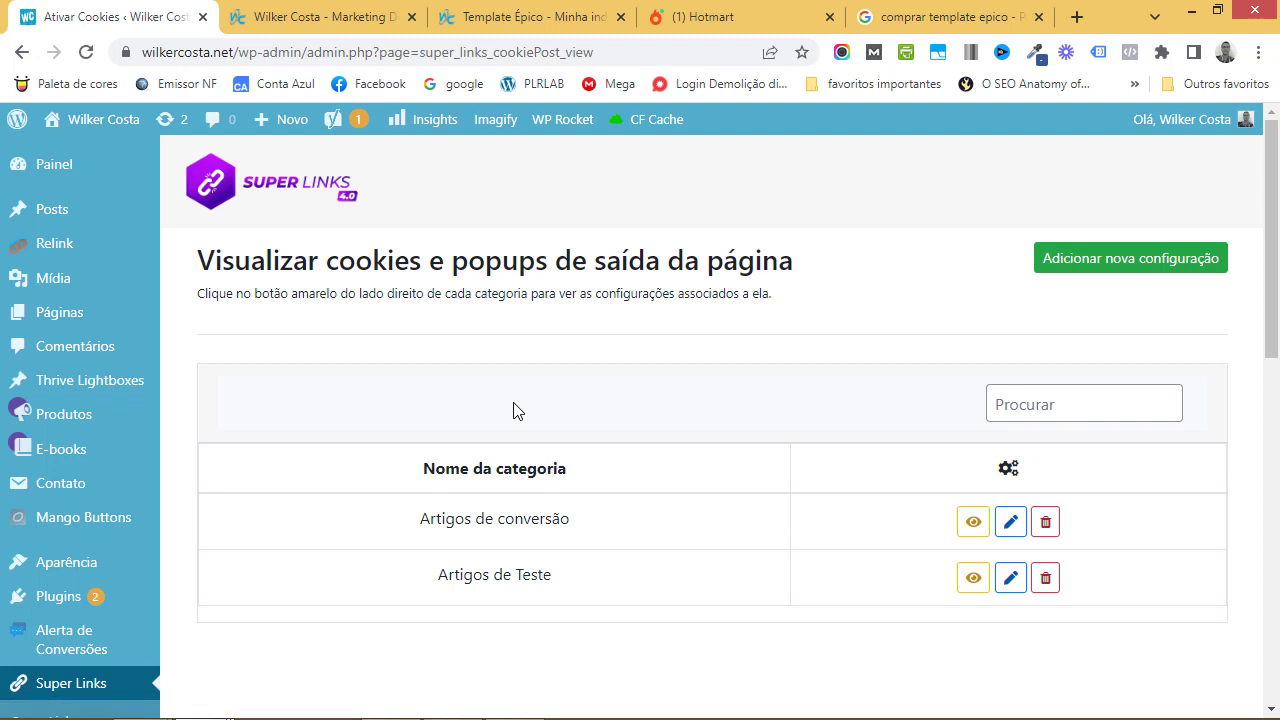
scroll(513, 410, down, 2)
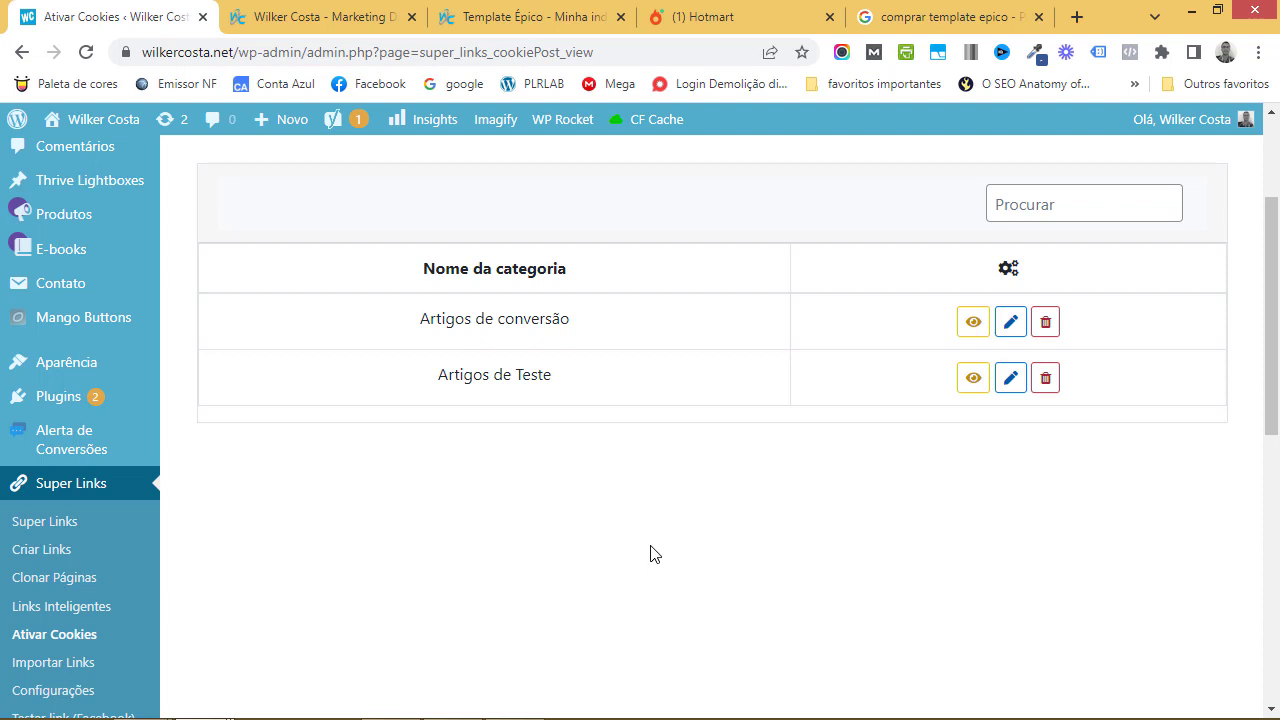
scroll(652, 552, up, 1)
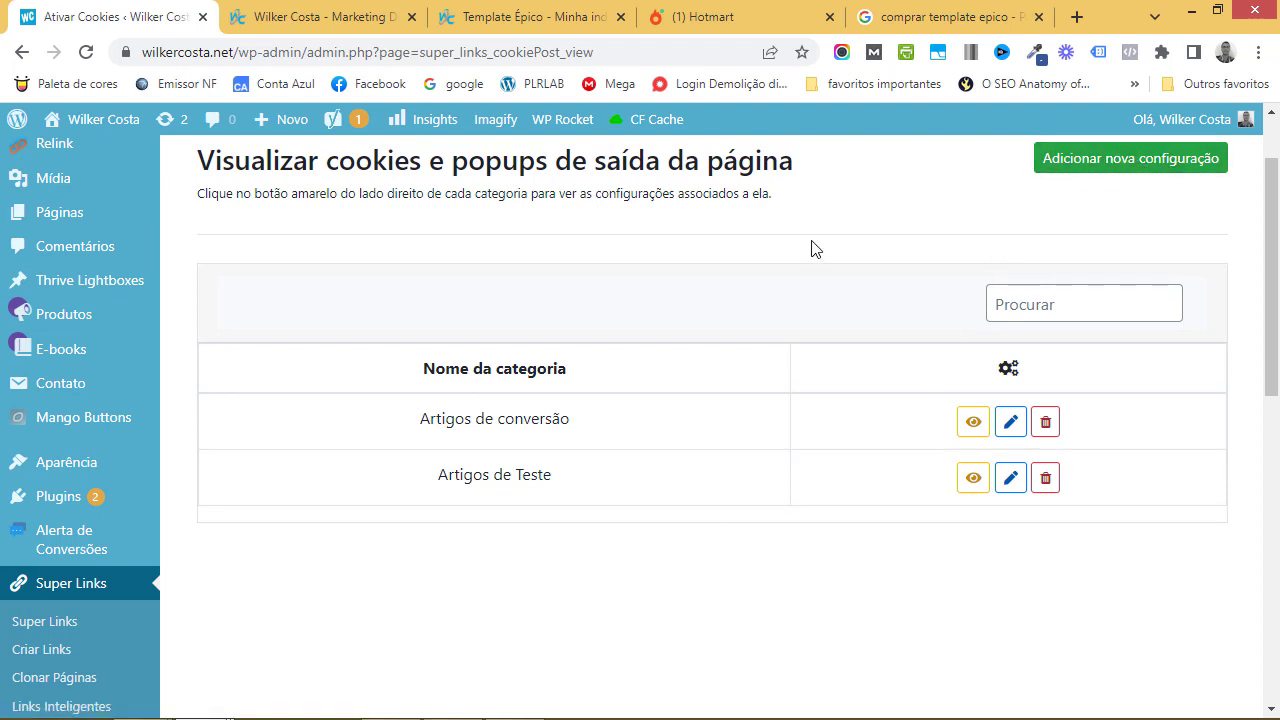
click(1110, 162)
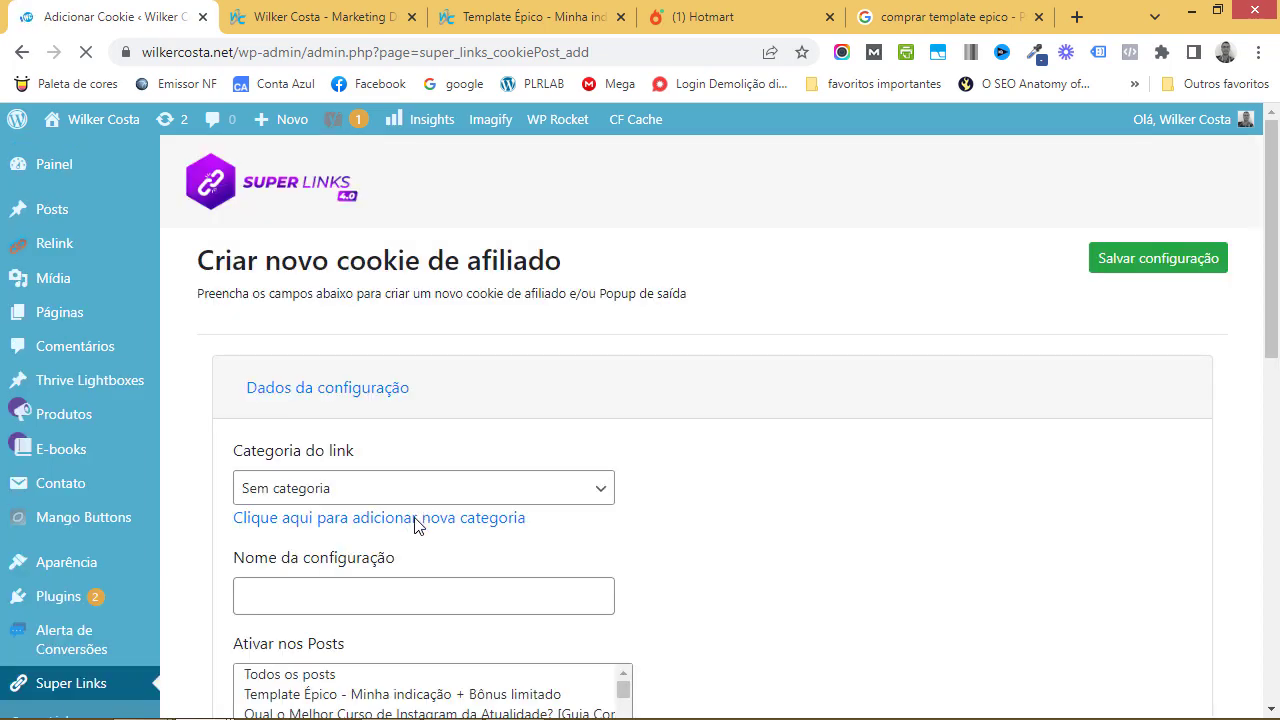
- Add a new link category named "Páginas clonadas" for the configuration
click(416, 520)
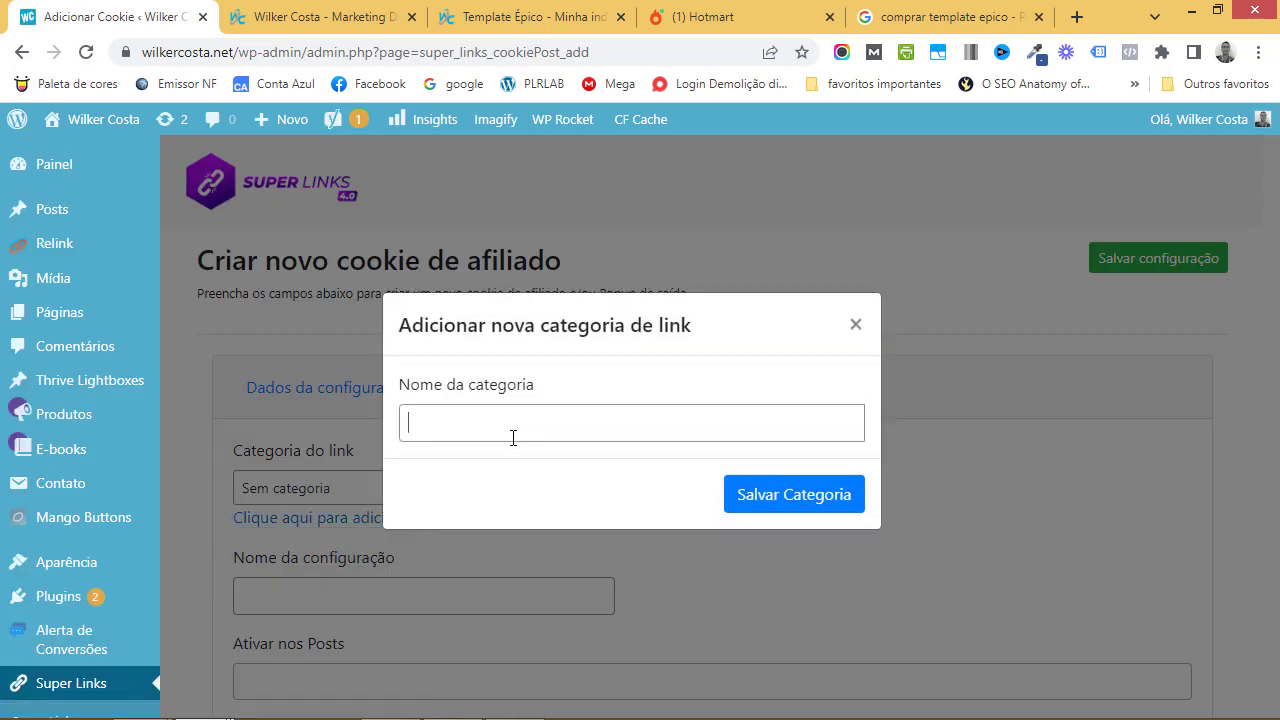
text(Páginas clonadas)
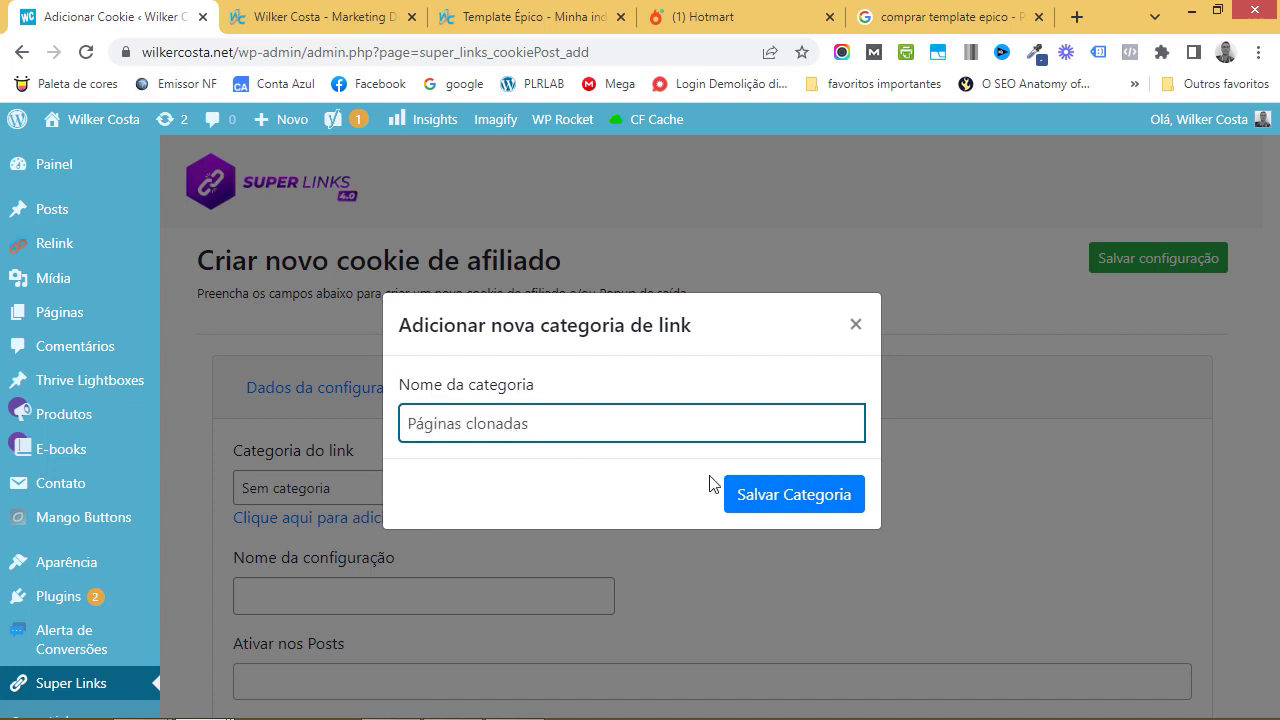
click(766, 487)
- Name the cookie configuration "FNO Clone"
scroll(690, 480, down, 2)
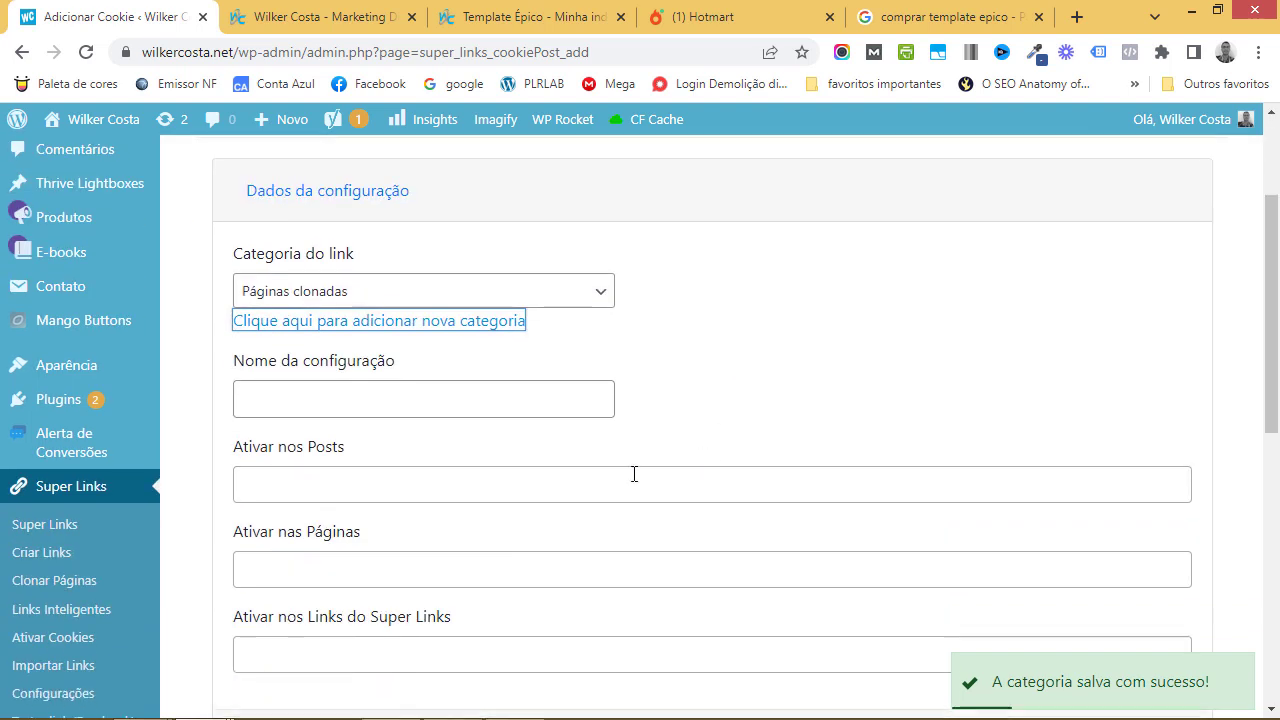
click(494, 402)
text(FN)
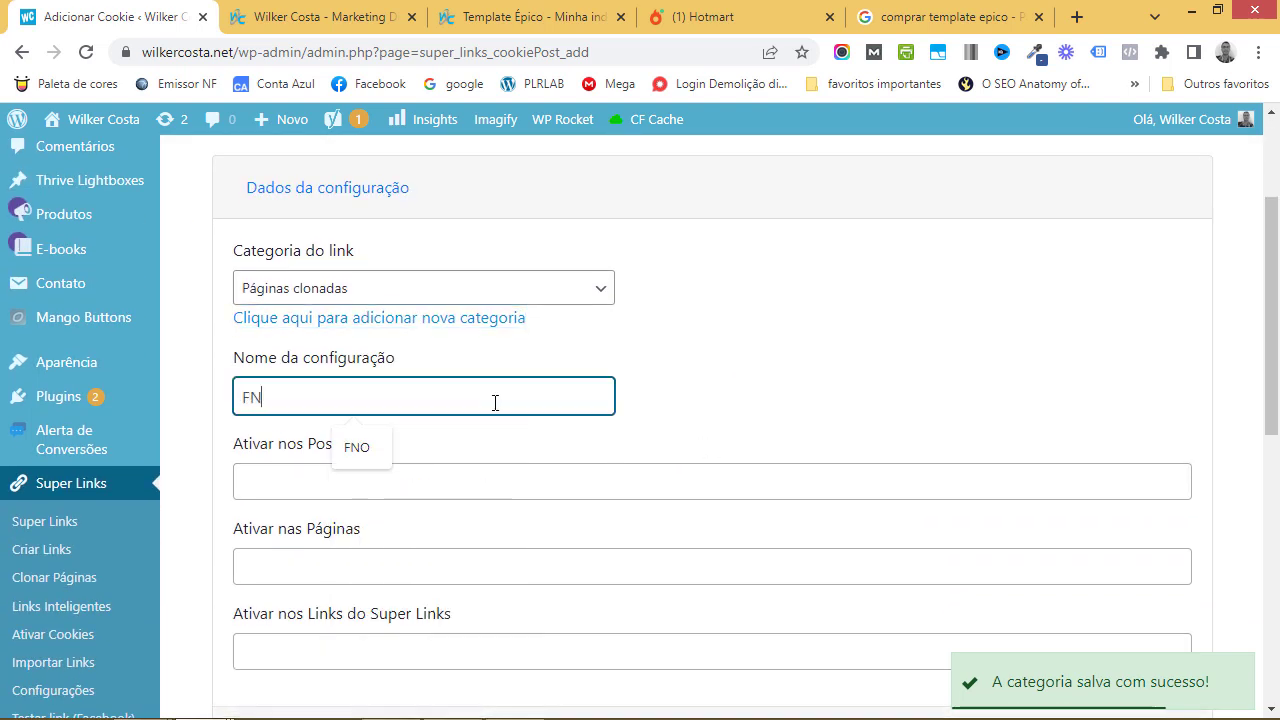
text(O Clone)
key(BackSpace)
key(BackSpace)
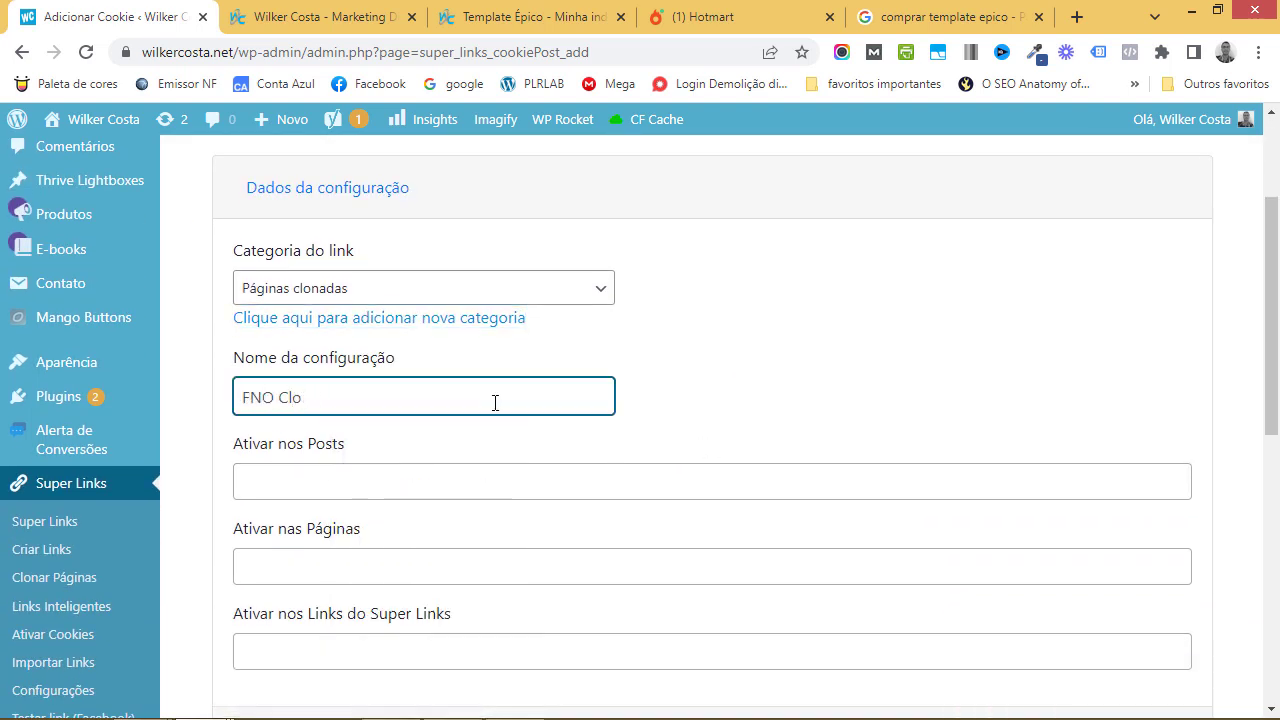
text(ne)
- Activate the configuration on the Super Links link "/fno-vendas"
scroll(680, 374, down, 2)
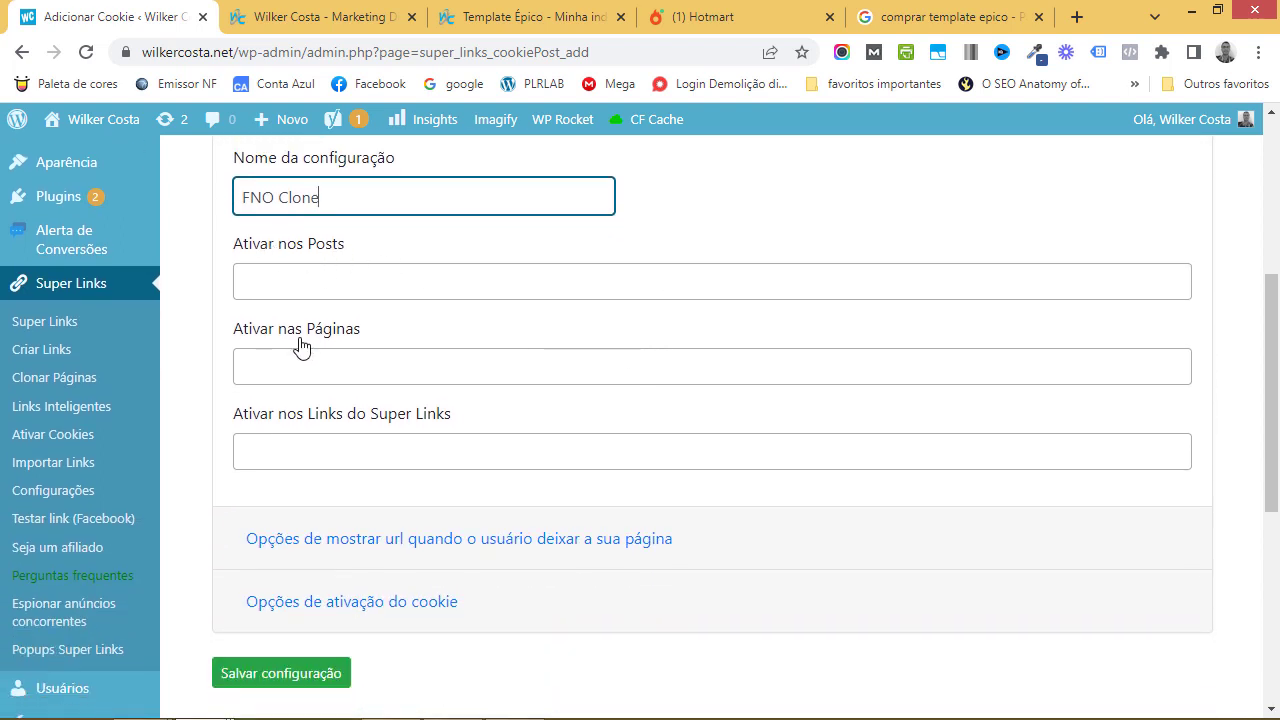
click(380, 451)
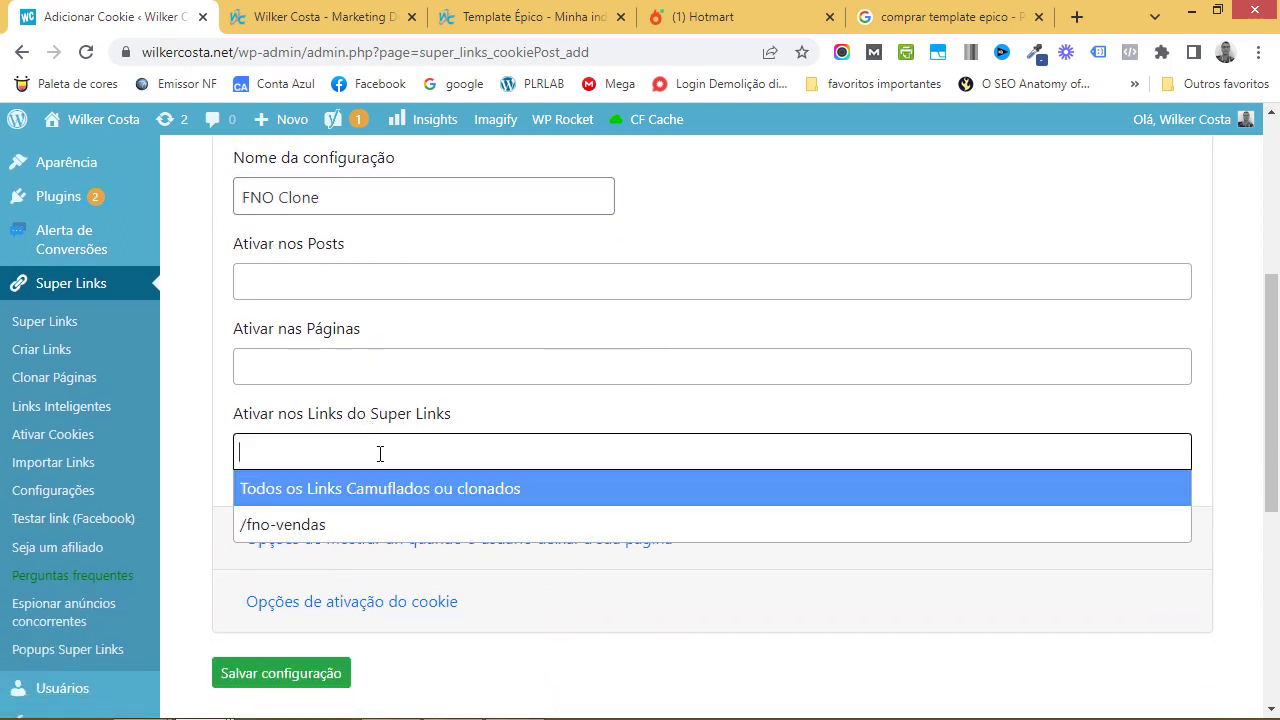
click(343, 540)
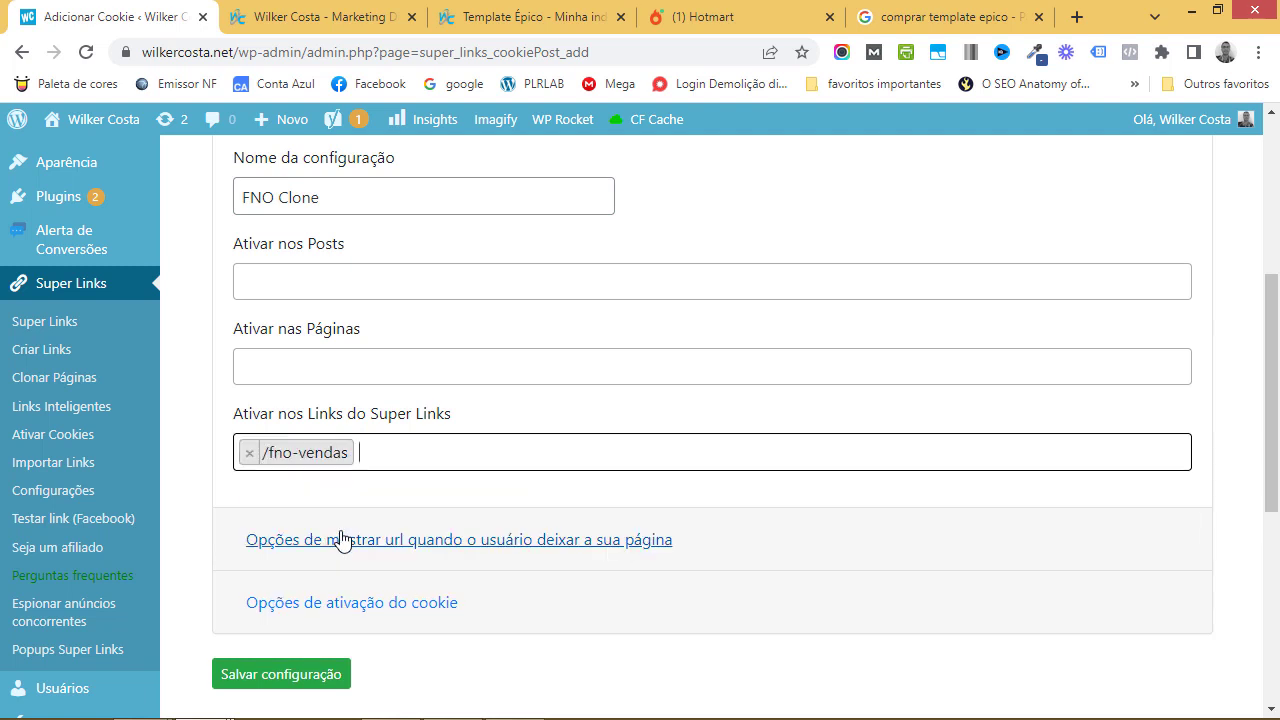
scroll(371, 434, down, 2)
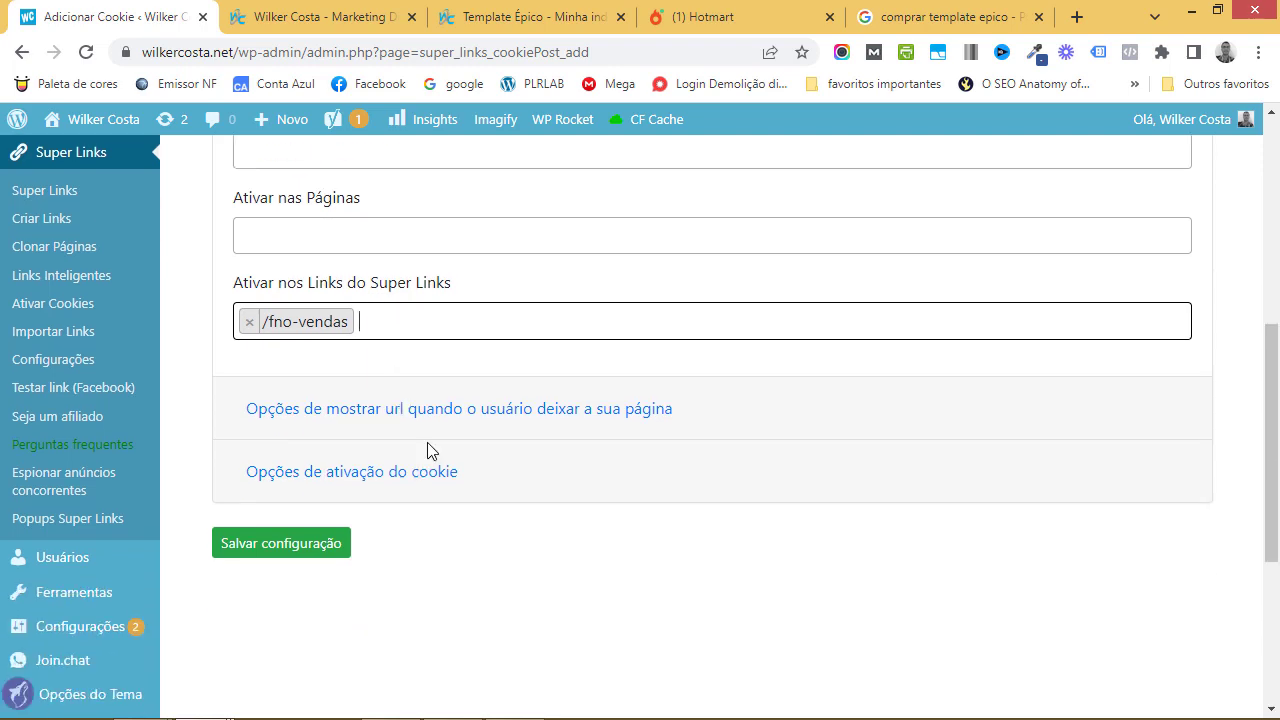
- Expand the options for showing a URL when the visitor leaves, and copy the "Página de Vendas" affiliate link from Hotmart
click(488, 342)
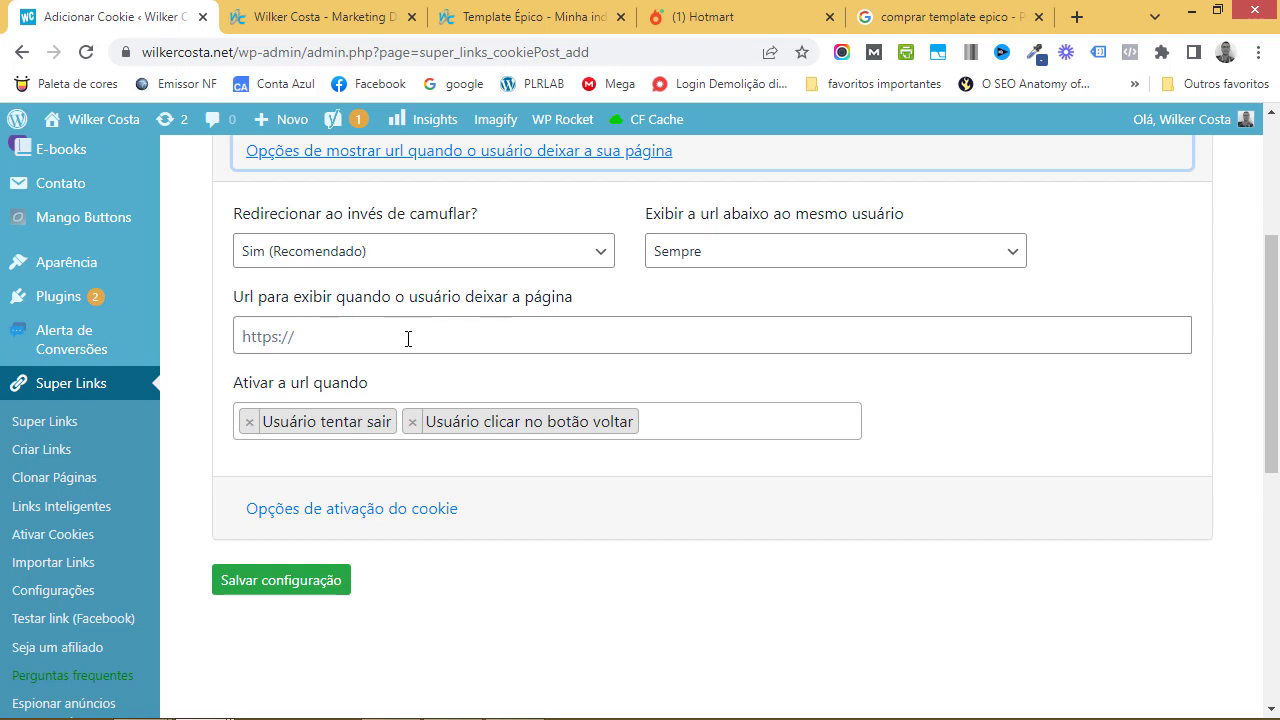
click(700, 17)
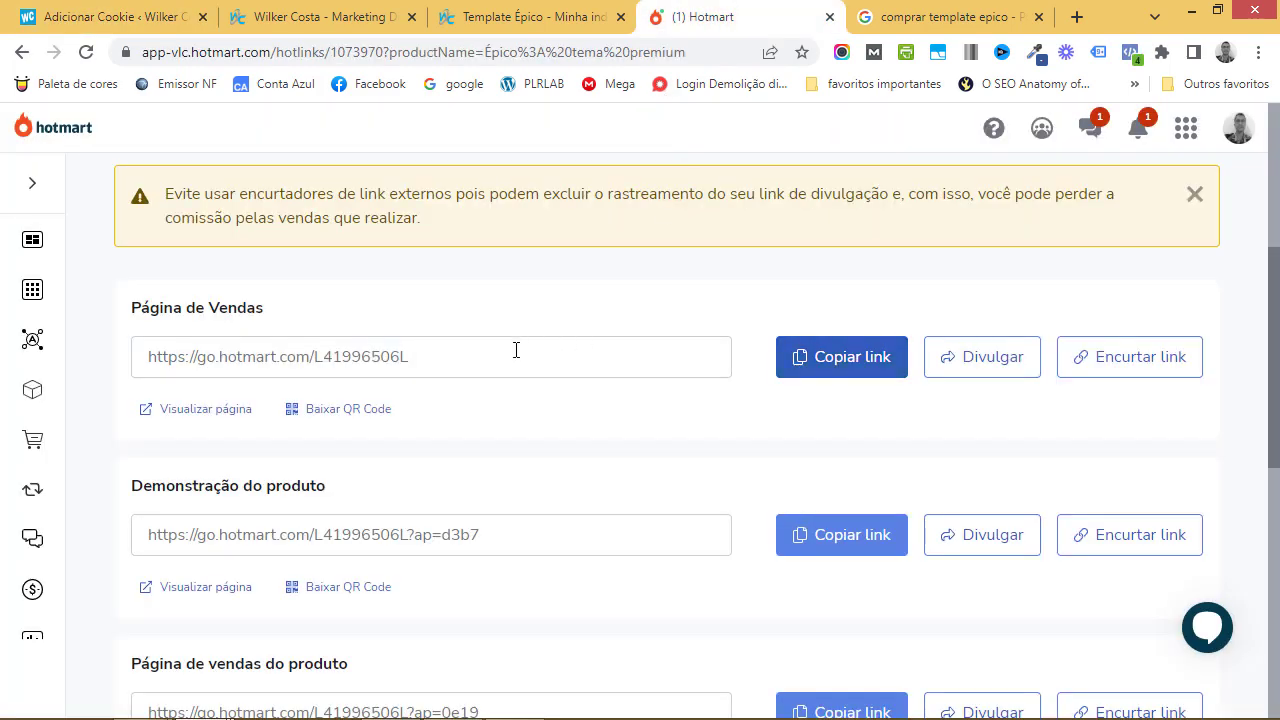
click(822, 362)
scroll(476, 372, up, 3)
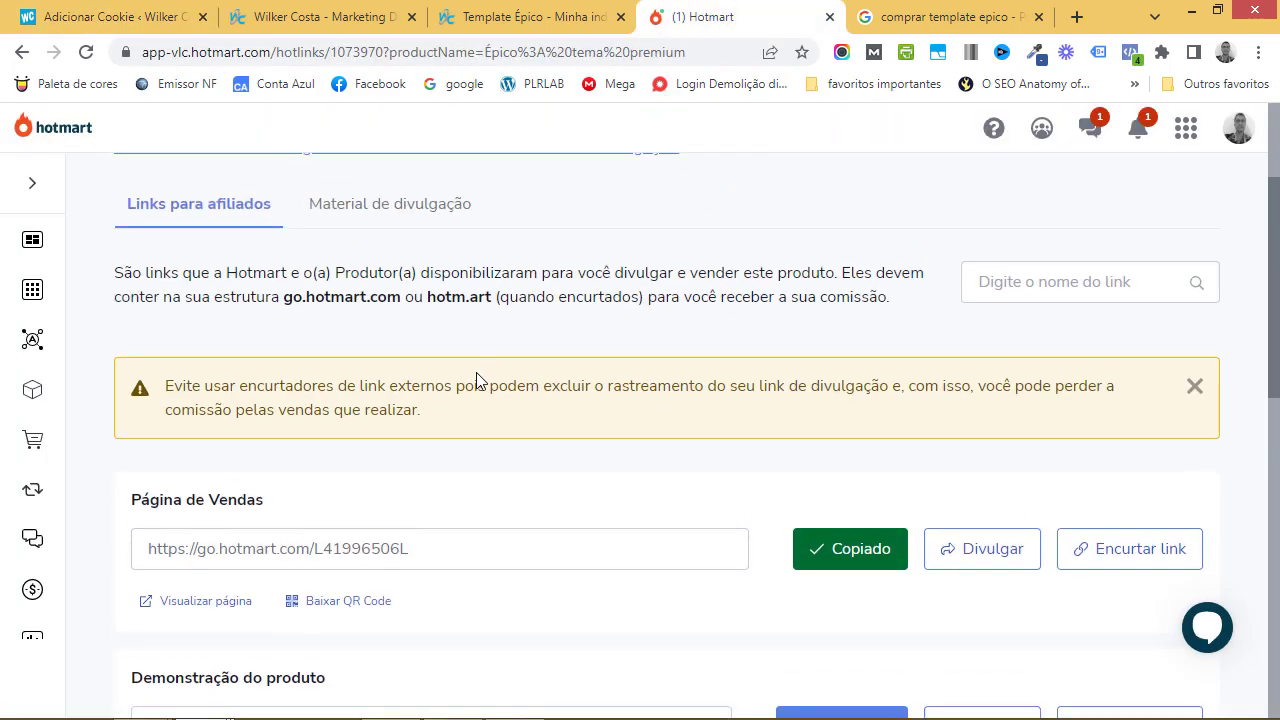
scroll(484, 376, down, 3)
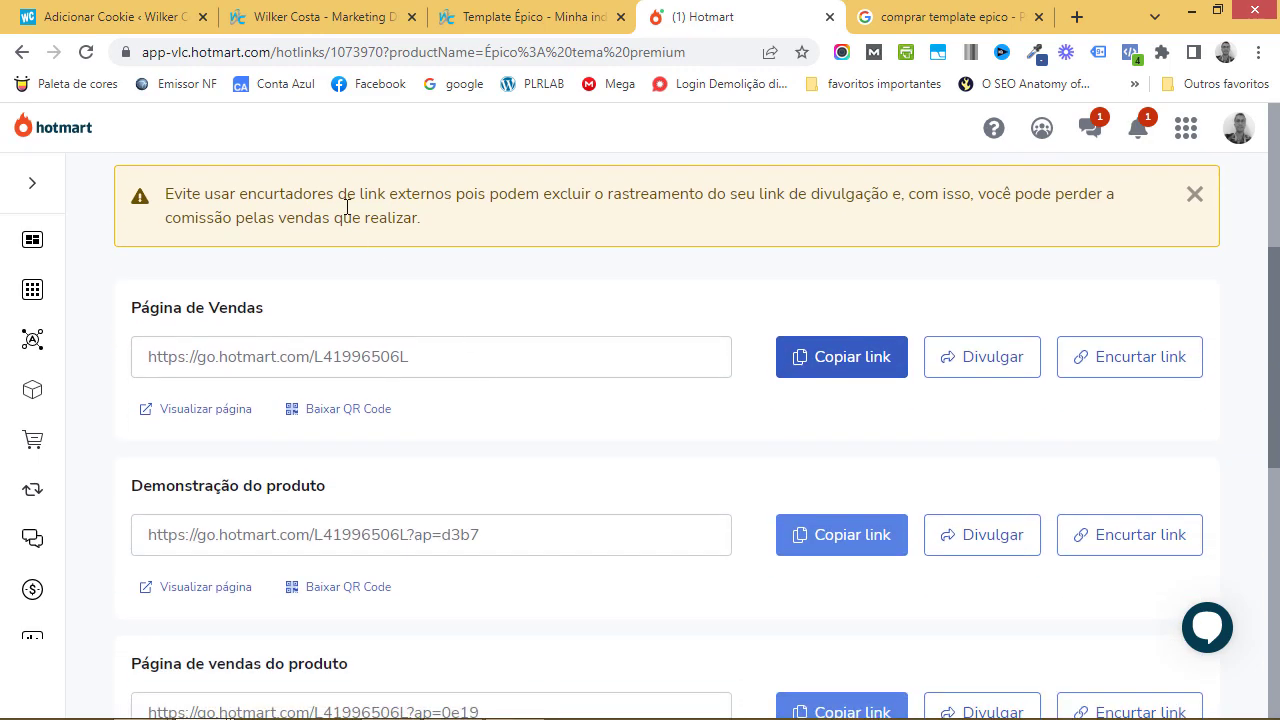
click(124, 20)
click(460, 337)
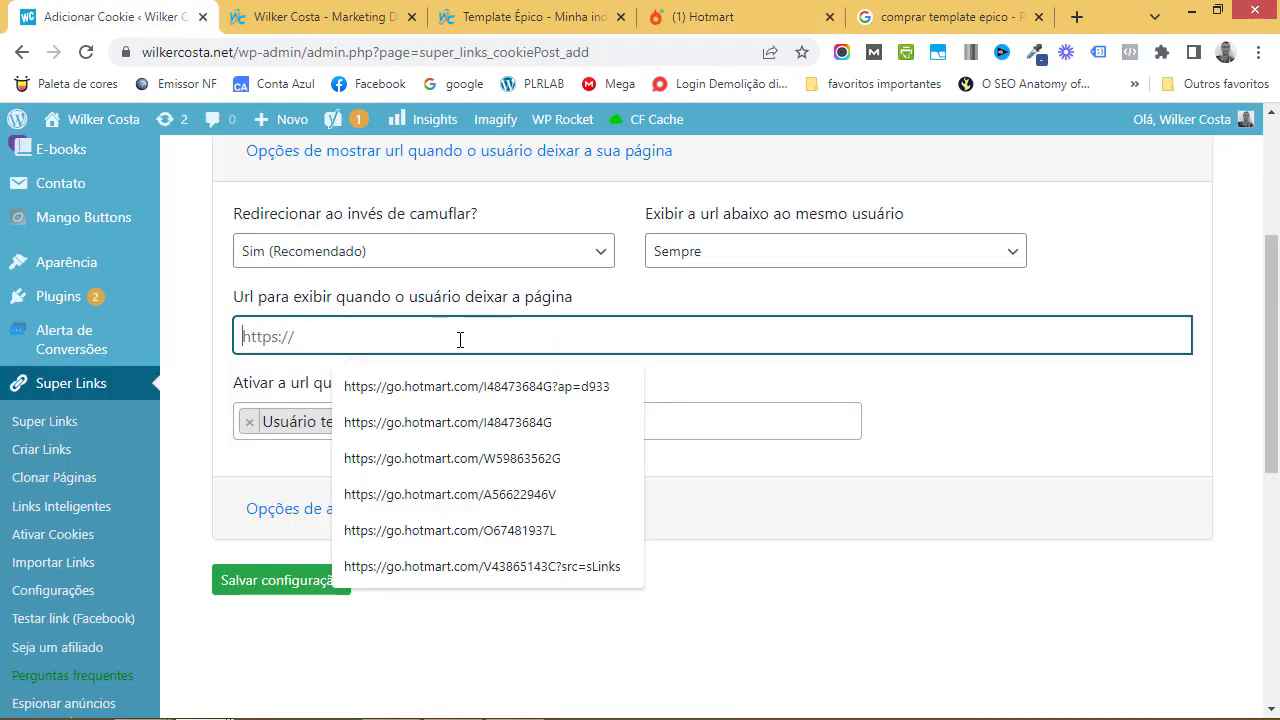
text(https://go.hotmart.com/L41996506L)
click(592, 385)
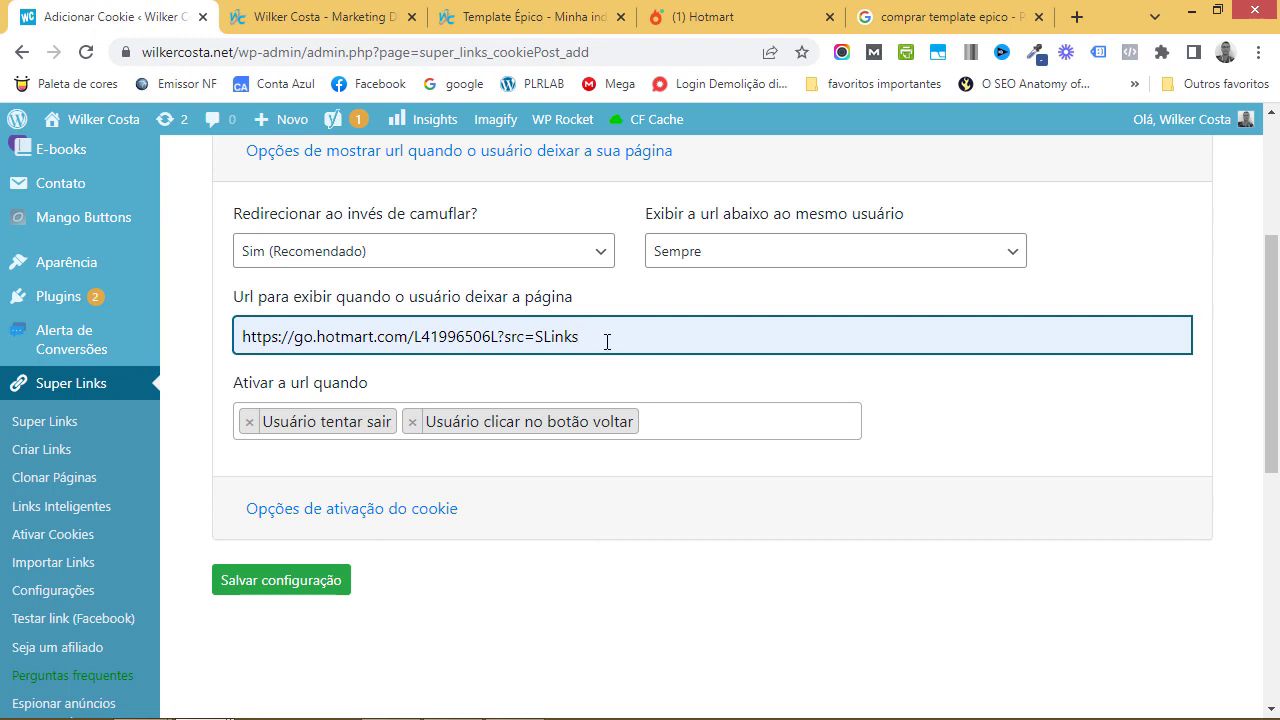
click(420, 506)
click(351, 428)
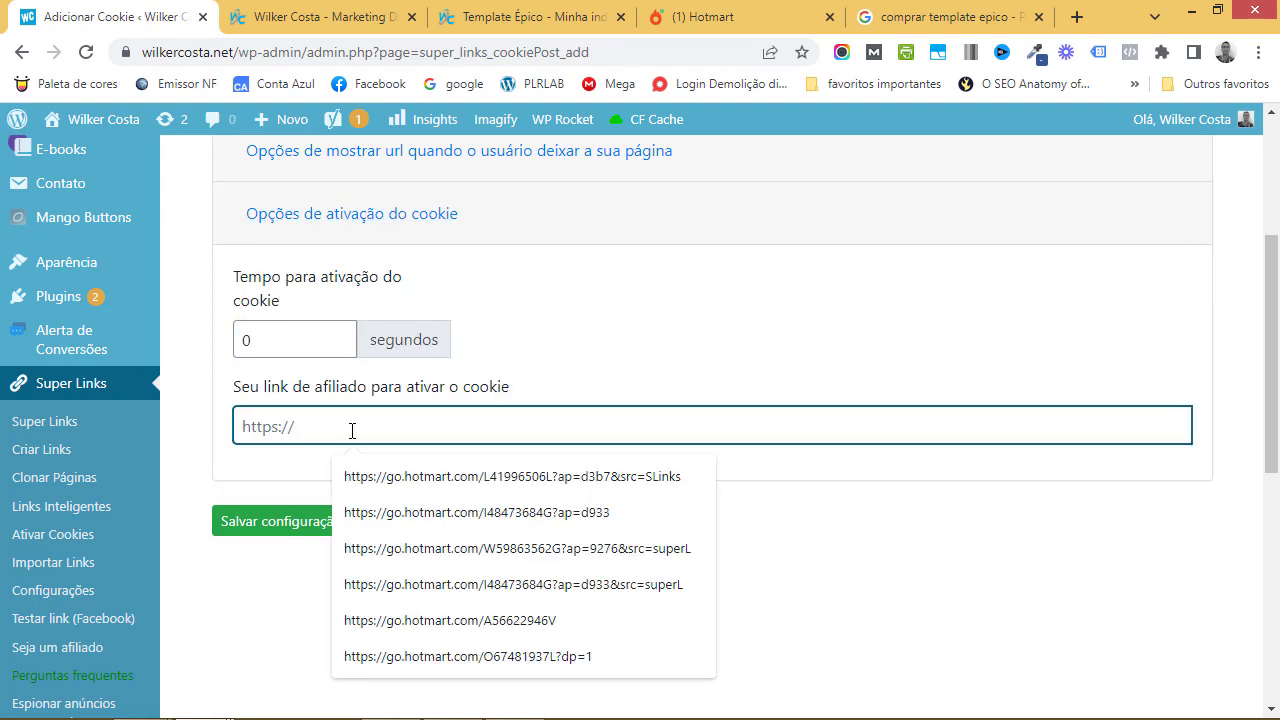
text(https://go.hotmart.com/L41996506L)
click(630, 474)
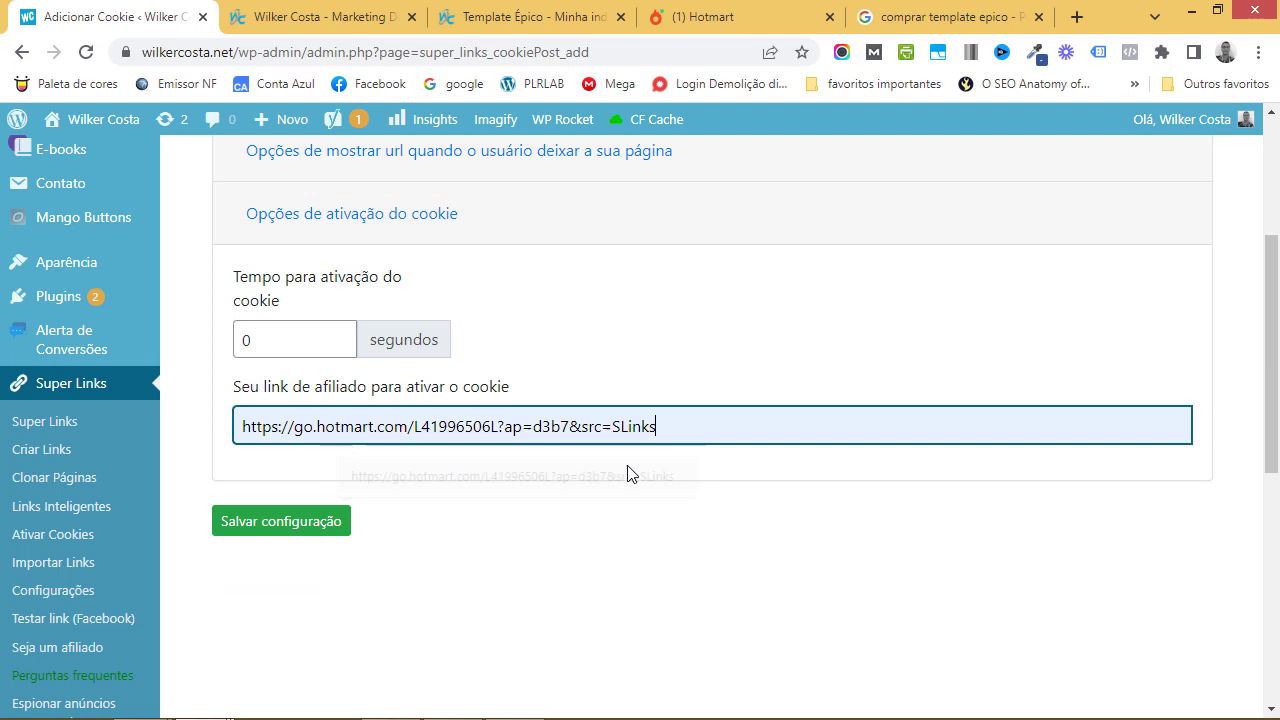
click(327, 529)
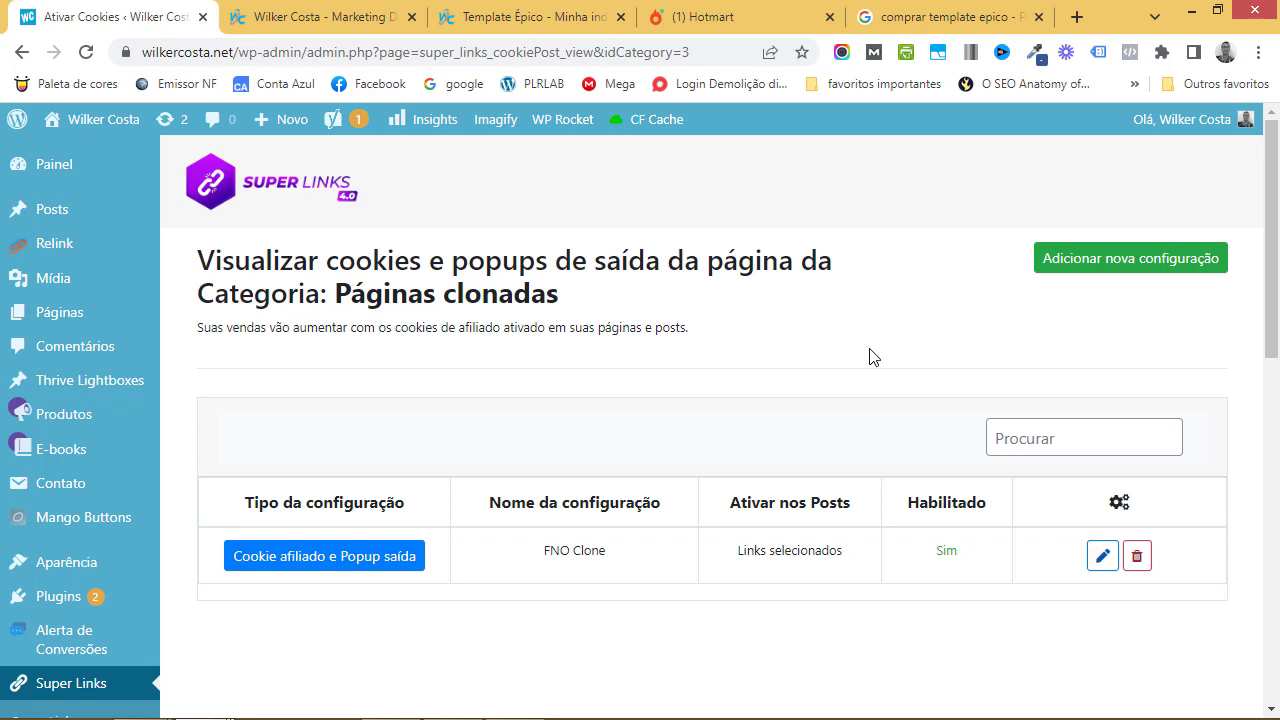
- View the purchase details of the "Método Turbo Tráfego" sale in Hotmart and return to the blog's post list
key(ctrl+4)
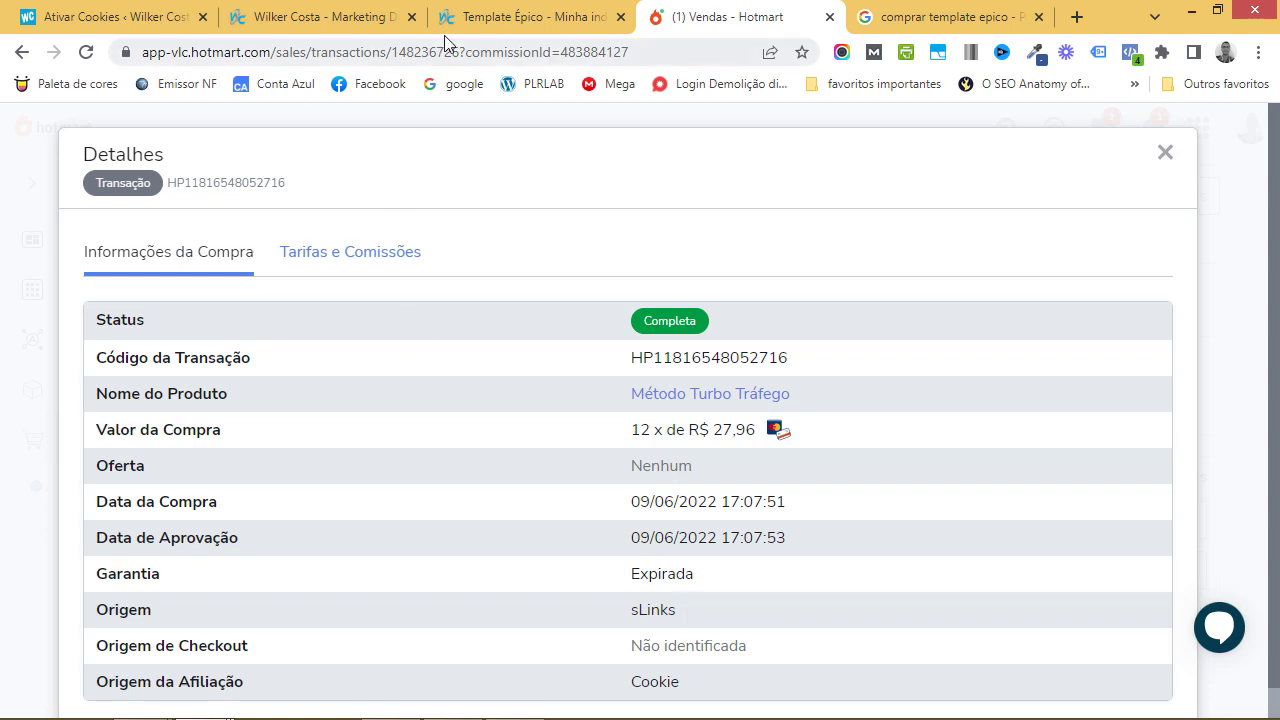
click(358, 20)
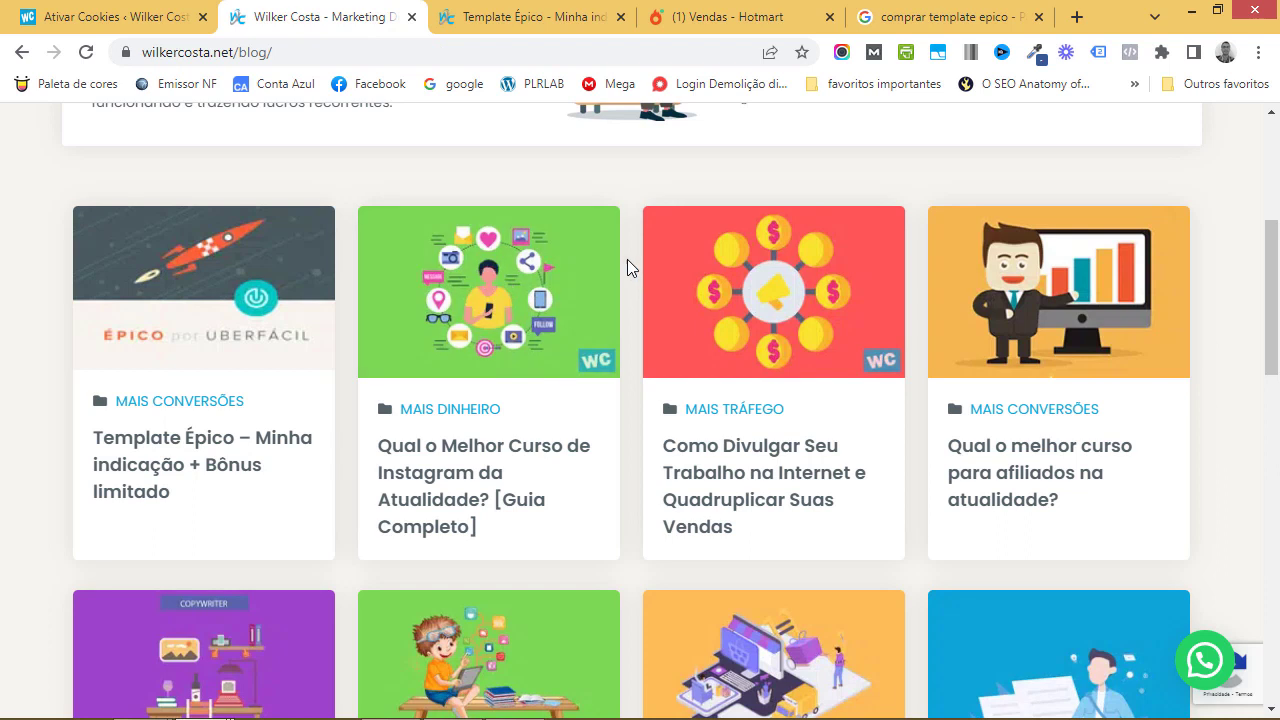